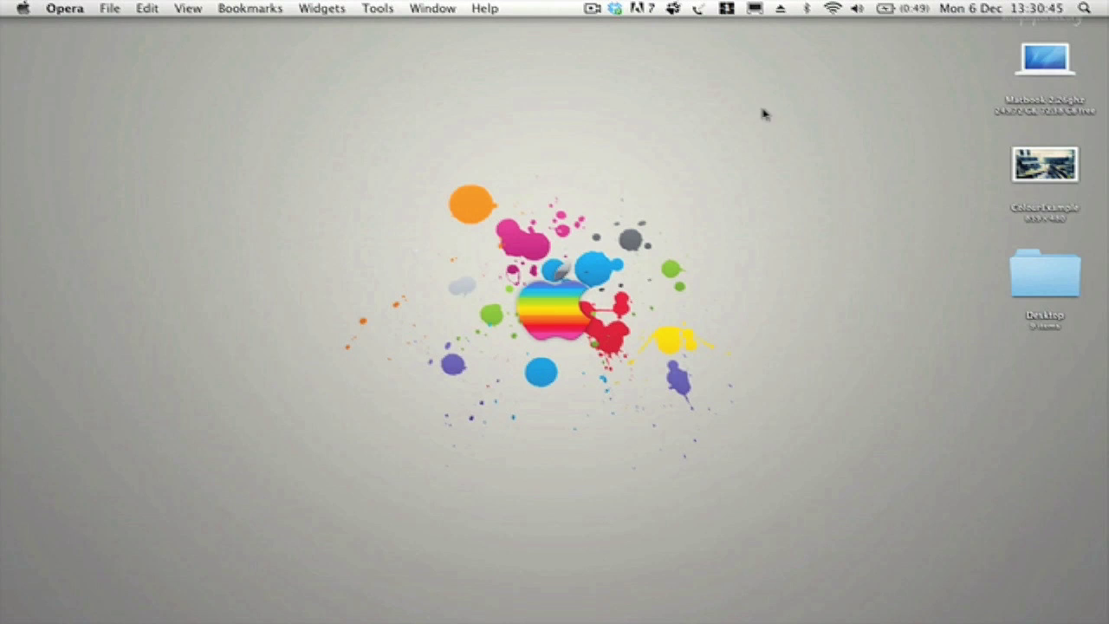
# Step: Select the ColourExample video file on the Finder desktop
pyautogui.click(1055, 159)
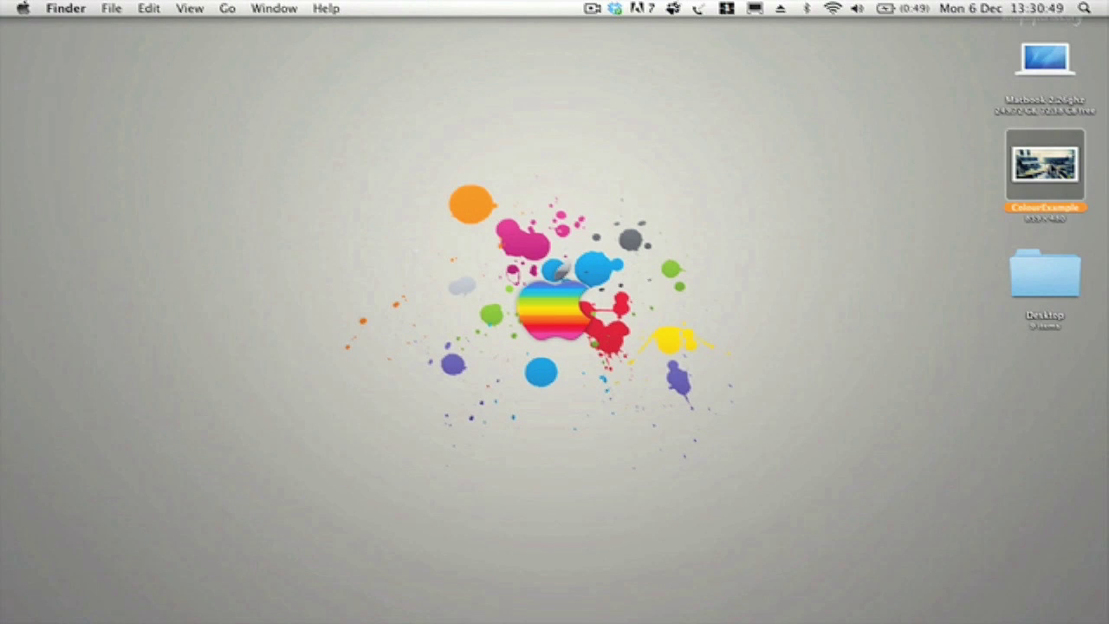
pyautogui.press('space')
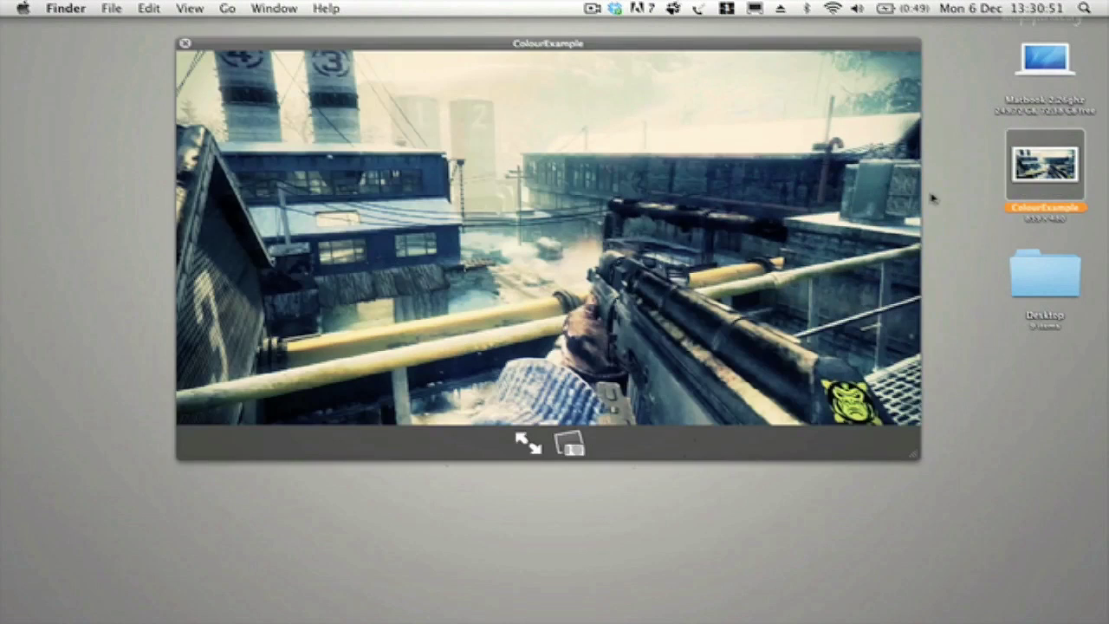
pyautogui.moveTo(575, 146); pyautogui.dragTo(564, 167)
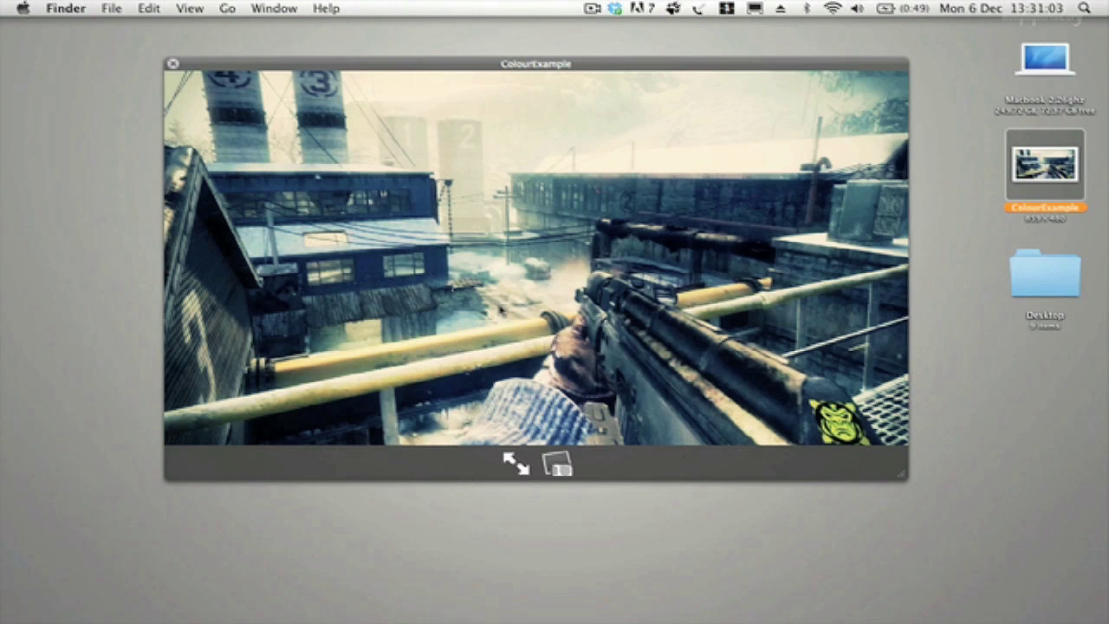
# Step: Close the clip preview and bring the After Effects composition to the front
pyautogui.press('space')
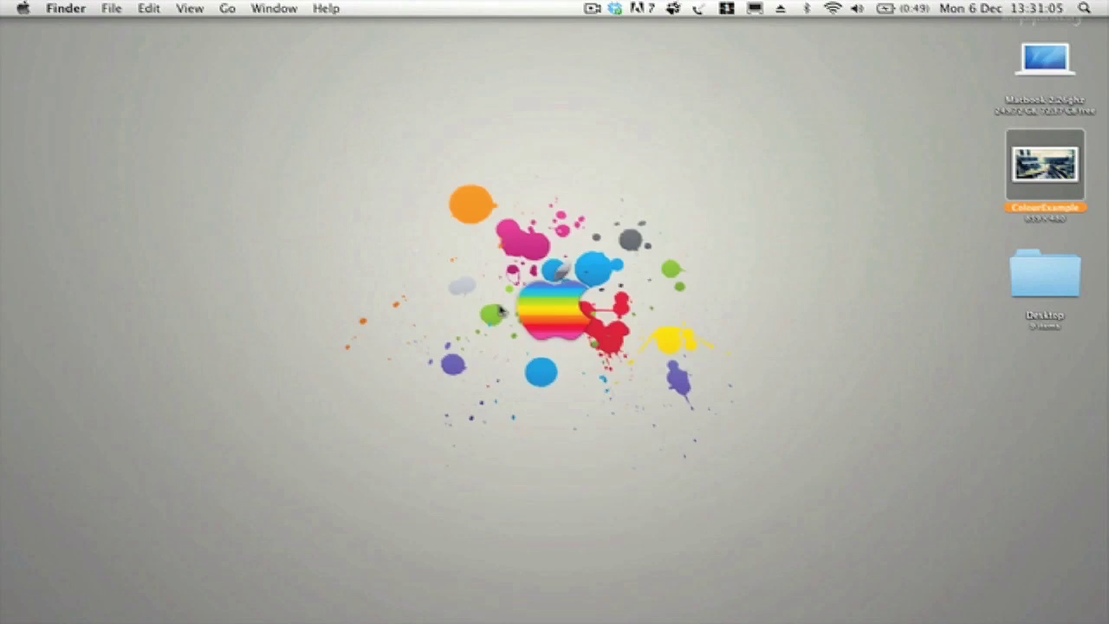
pyautogui.click(812, 602)
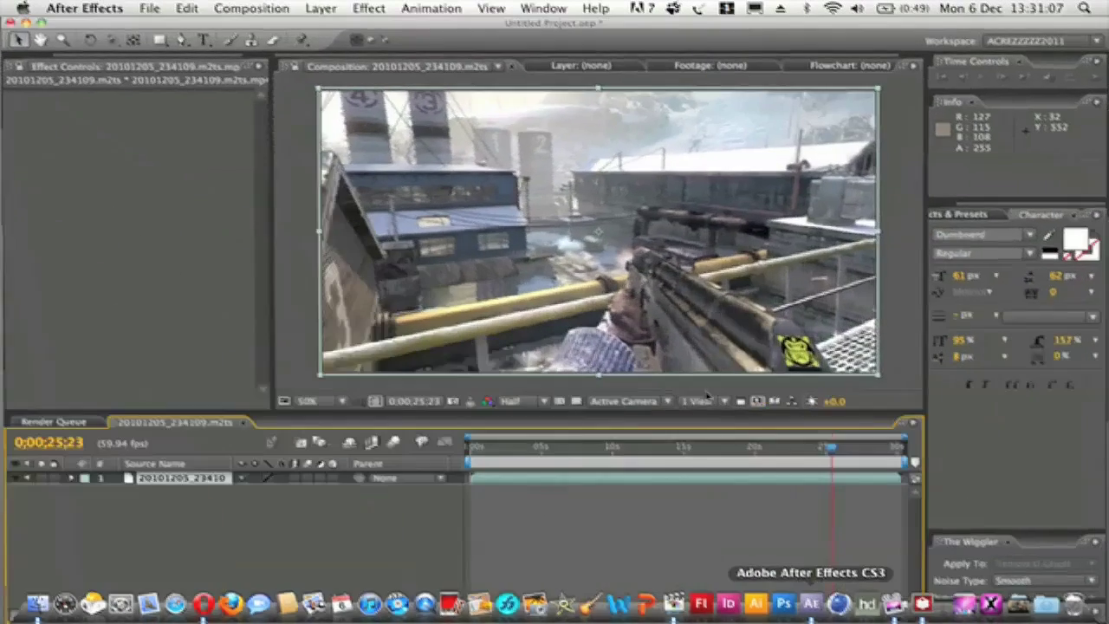
pyautogui.click(293, 126)
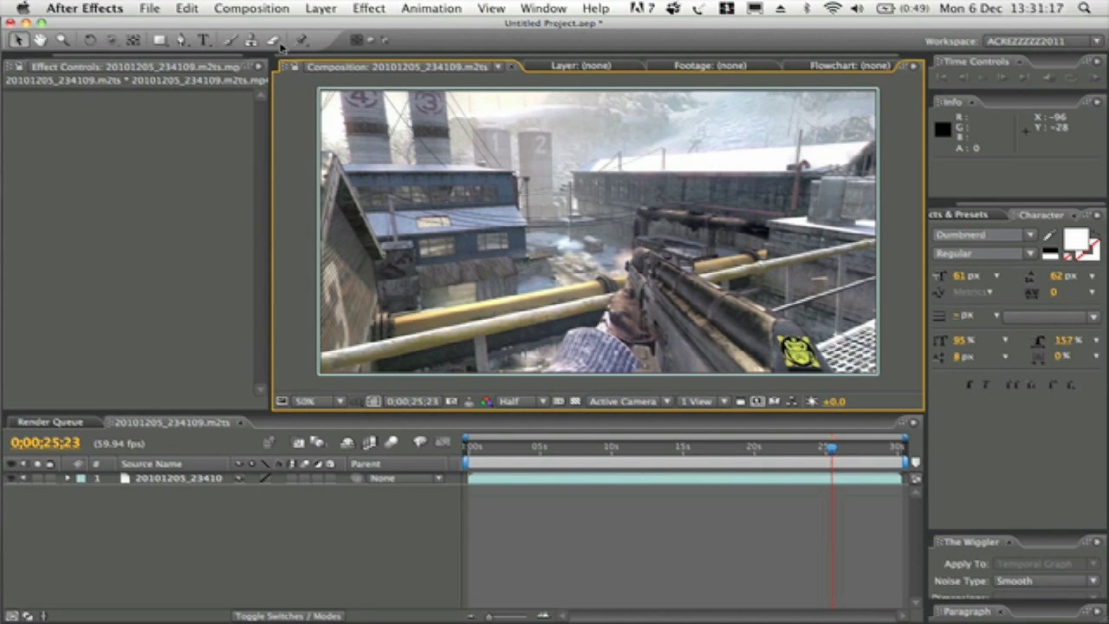
pyautogui.click(357, 7)
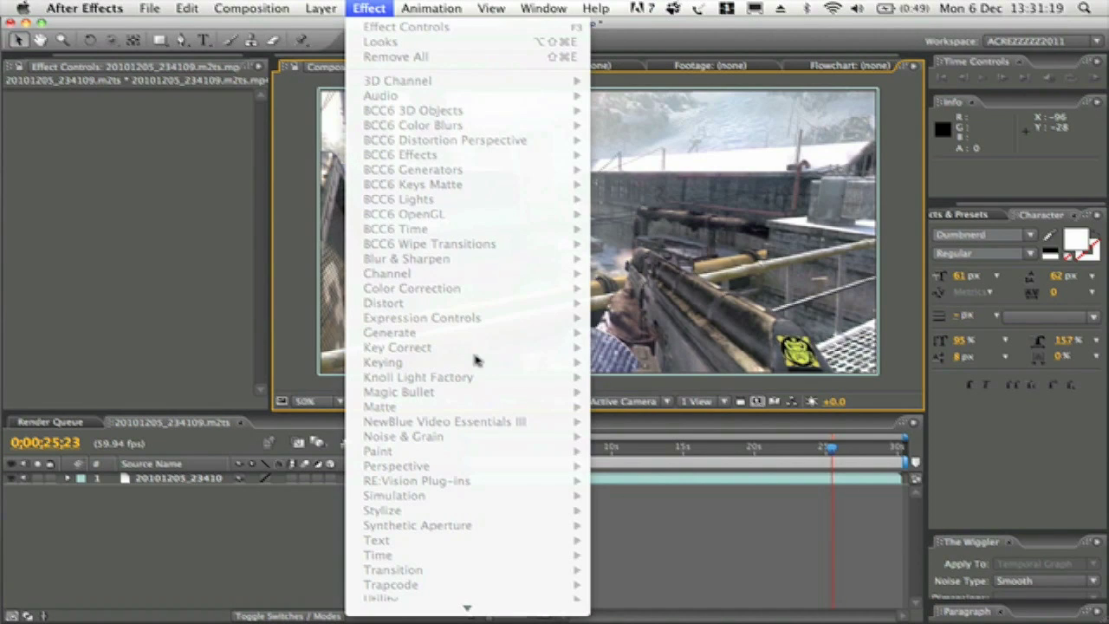
pyautogui.click(143, 284)
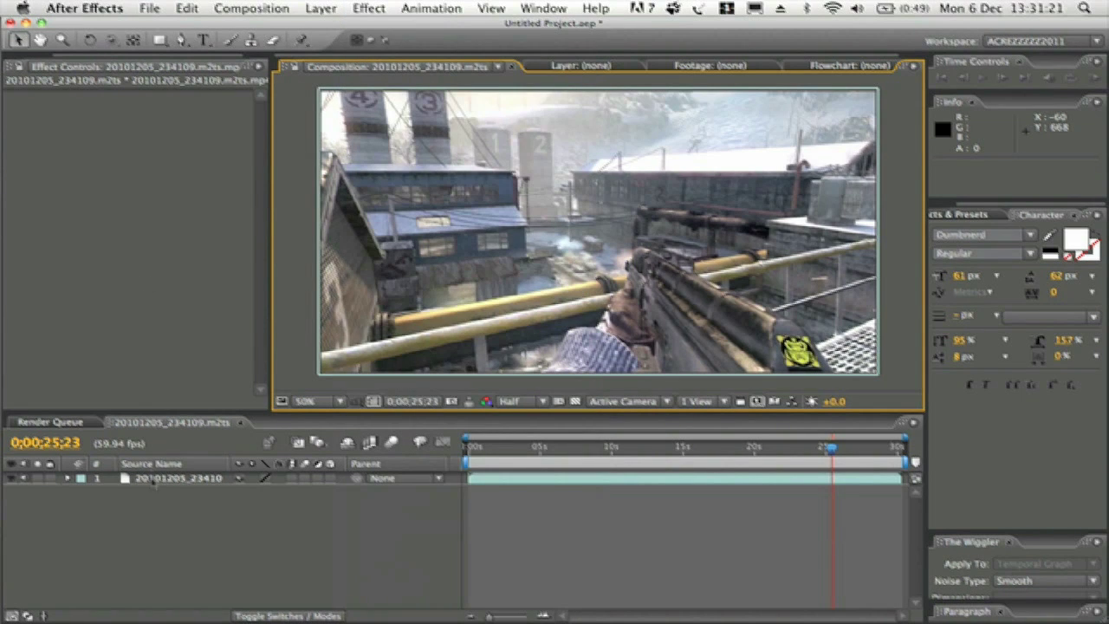
# Step: Select the 20101205_234109.m2ts clip layer and apply Effect > Magic Bullet > Looks
pyautogui.click(161, 482)
pyautogui.click(340, 7)
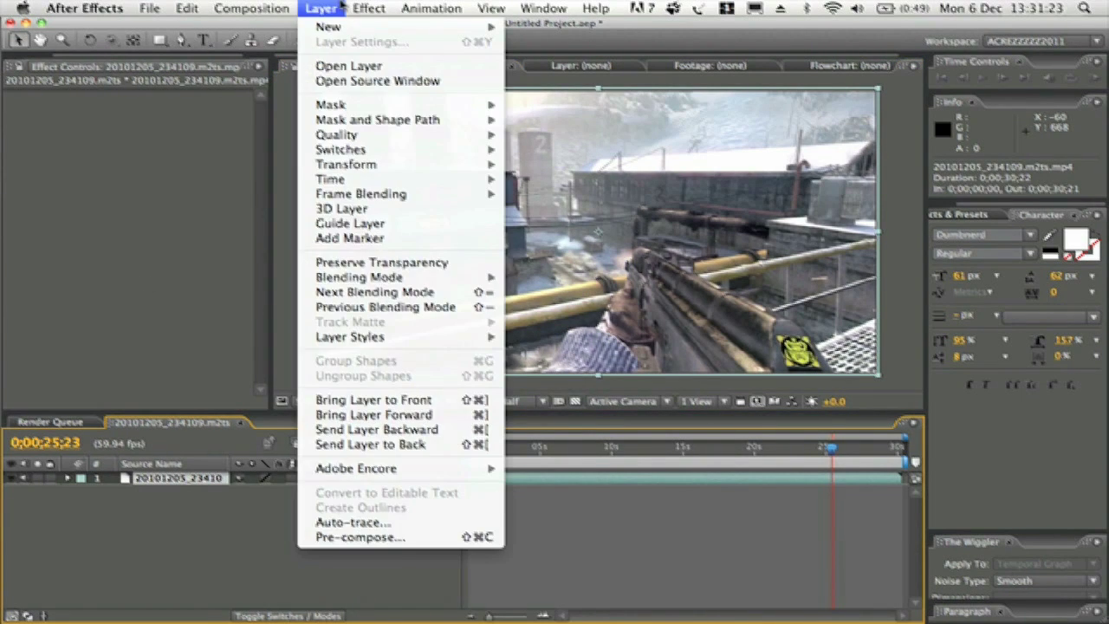
pyautogui.moveTo(369, 8)
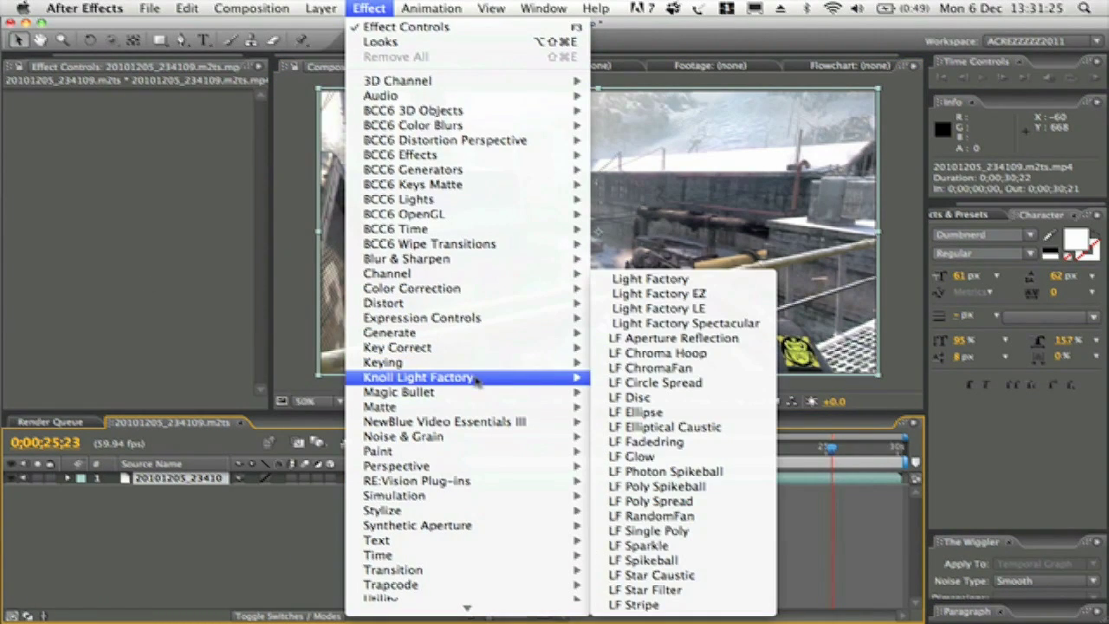
pyautogui.moveTo(478, 395)
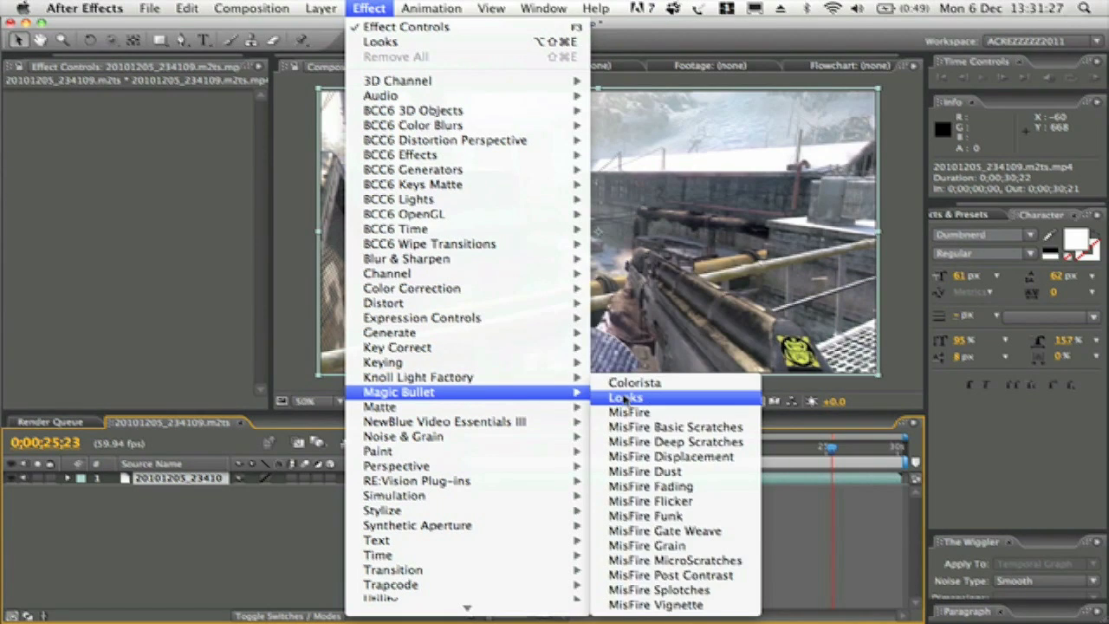
pyautogui.click(626, 397)
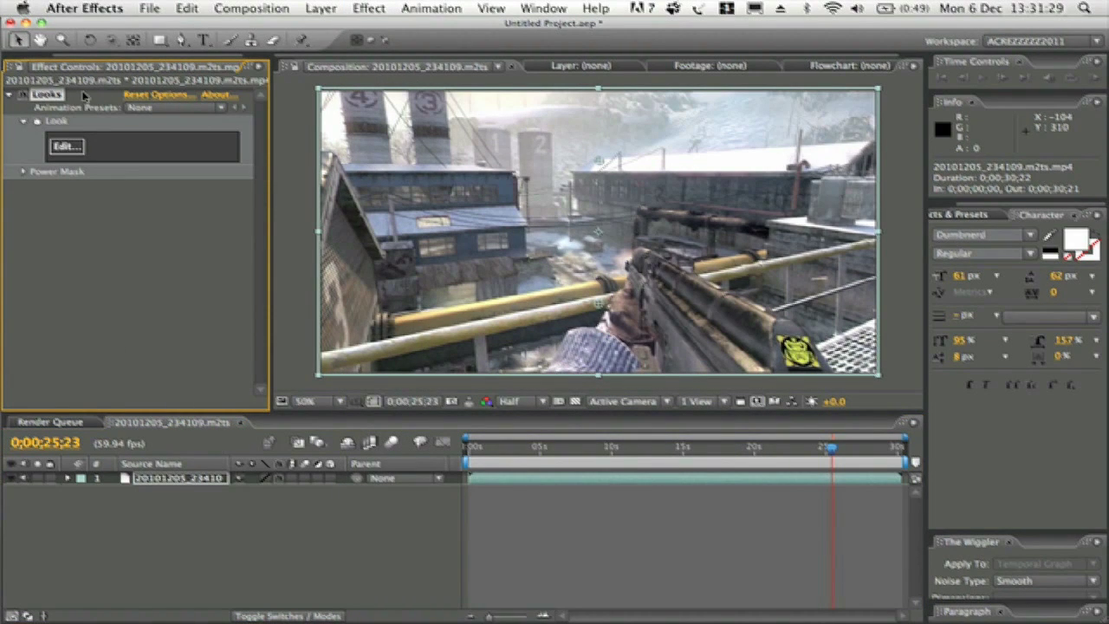
# Step: Launch LooksBuilder from the Looks effect's Edit… button and return to its window
pyautogui.click(64, 147)
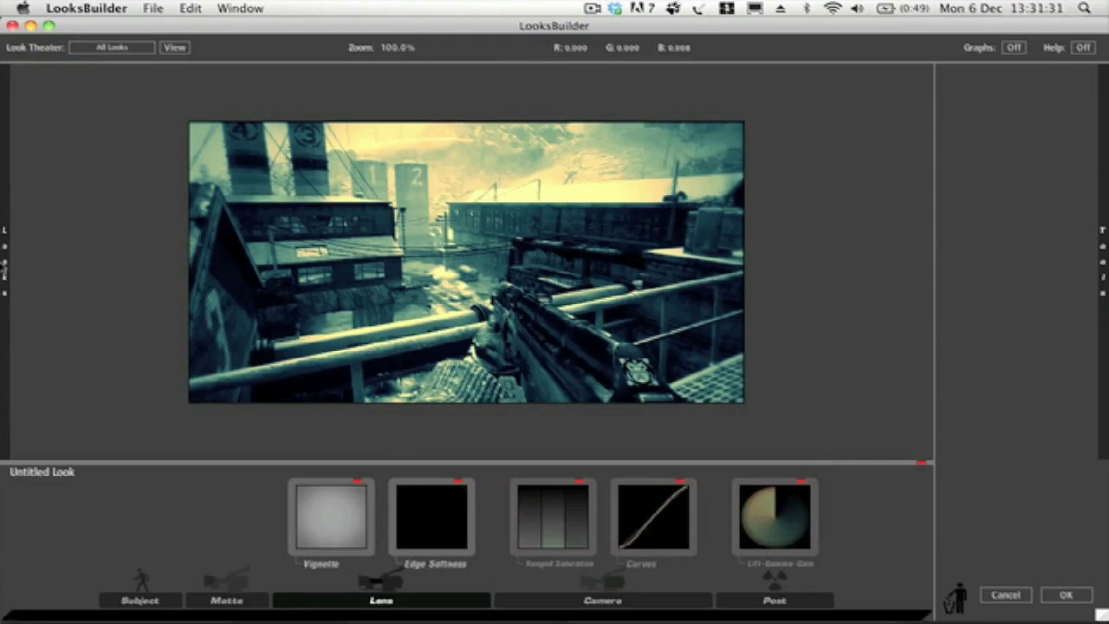
pyautogui.moveTo(1103, 277)
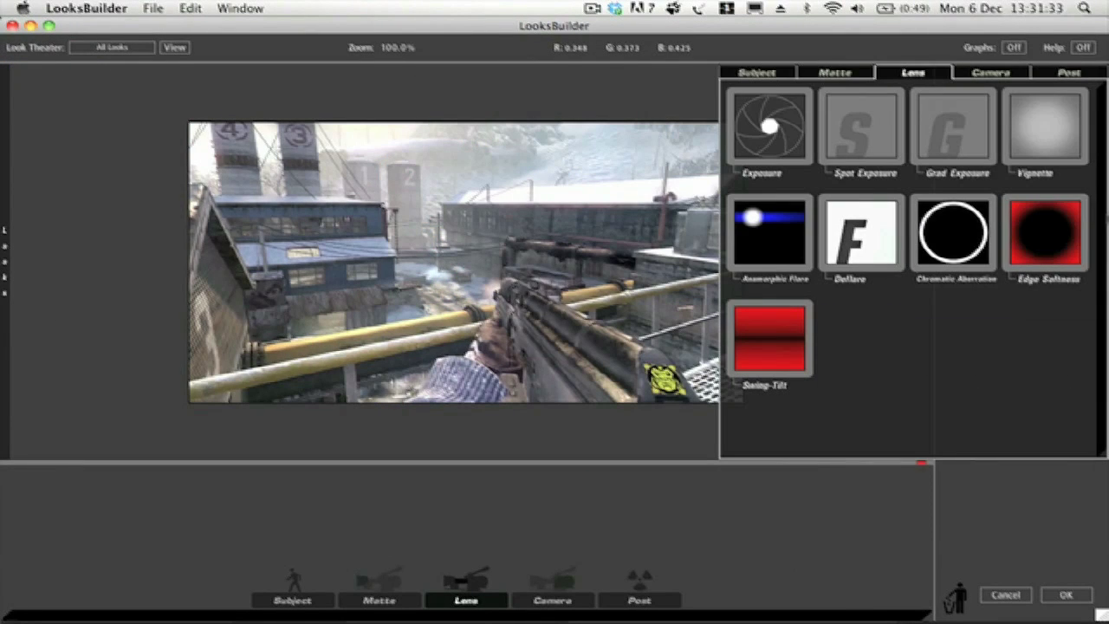
pyautogui.click(989, 73)
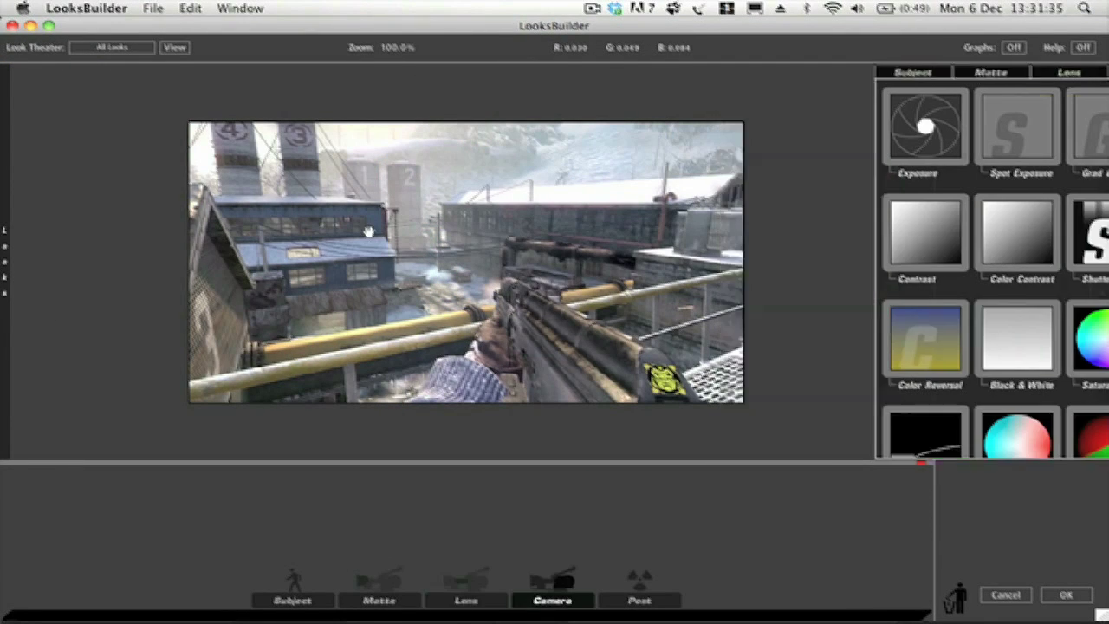
pyautogui.press('F9')
pyautogui.click(588, 313)
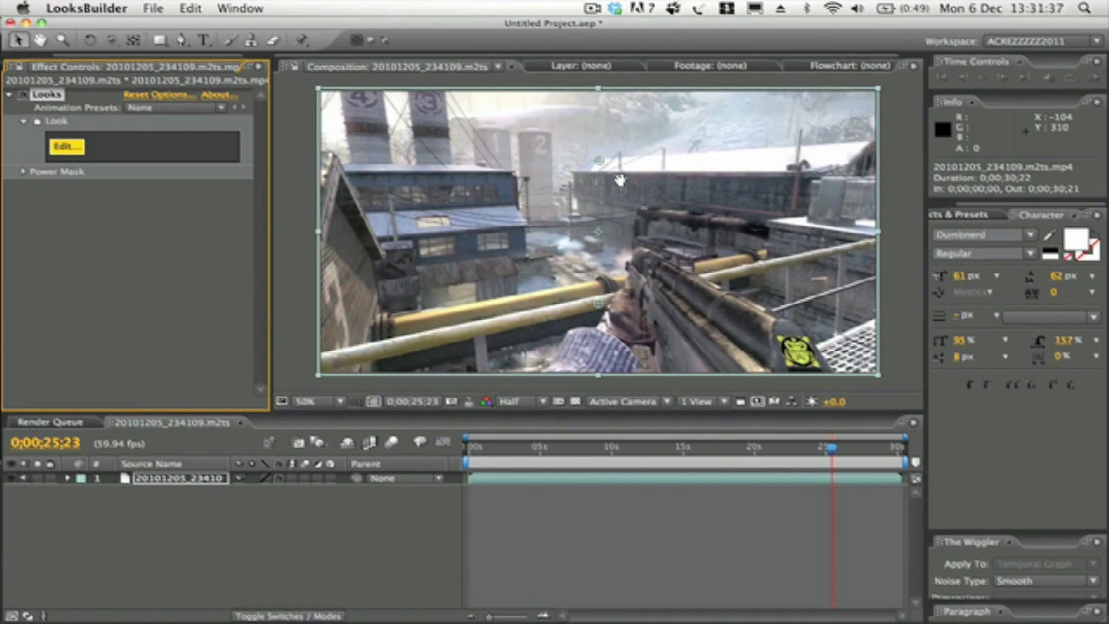
pyautogui.press('F9')
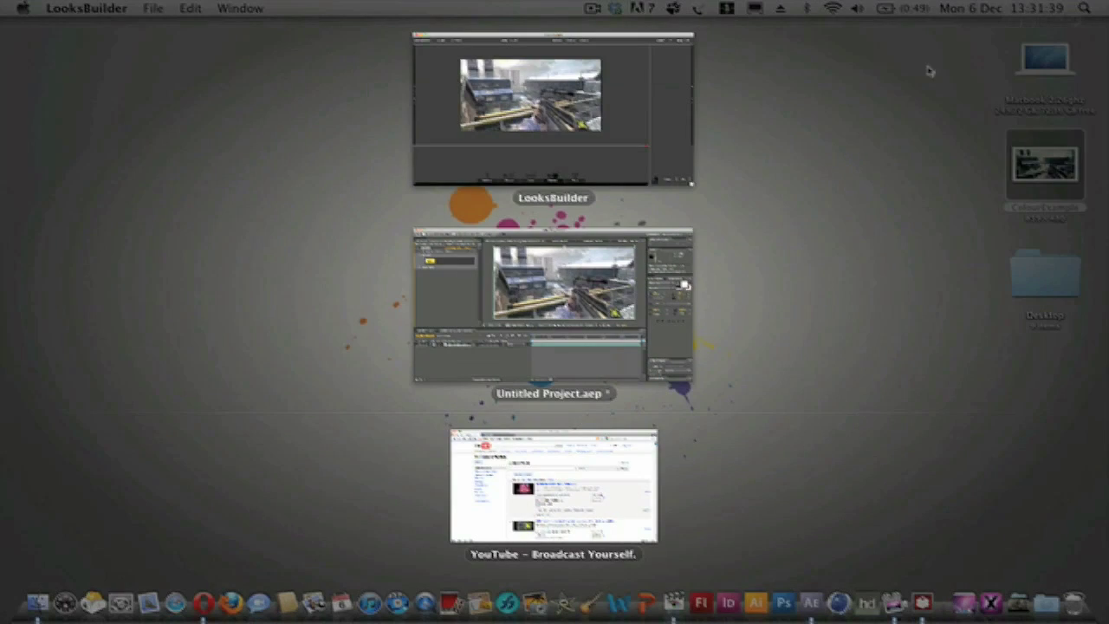
pyautogui.click(548, 126)
# Step: Browse the Post and Matte tool sets in the LooksBuilder Tools drawer
pyautogui.moveTo(1102, 260)
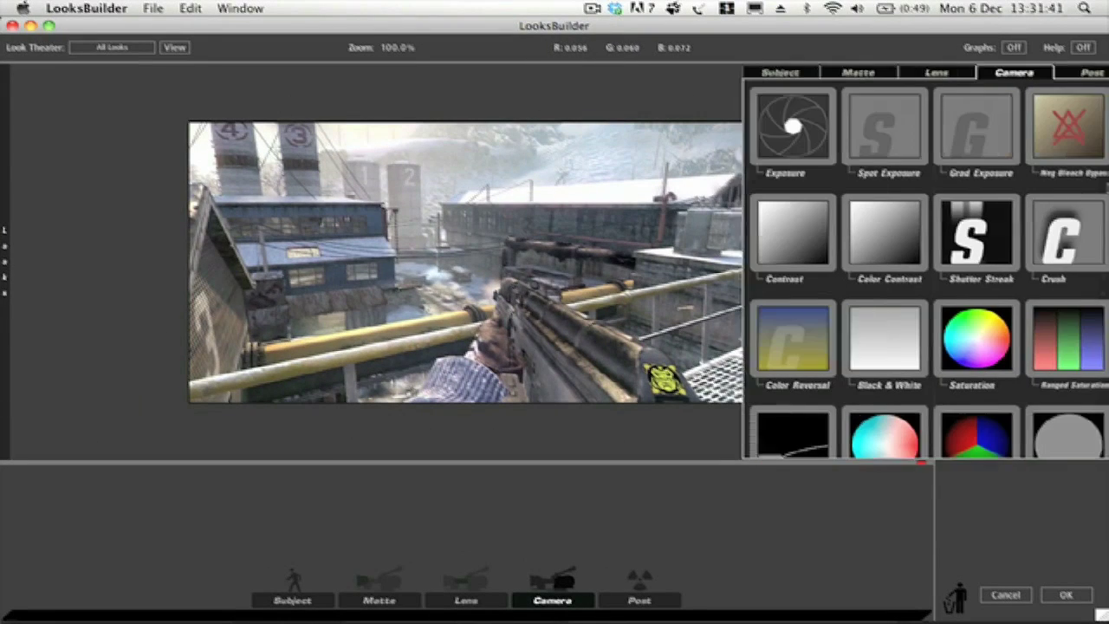
pyautogui.scroll(-5, 968, 199)
pyautogui.scroll(5, 968, 200)
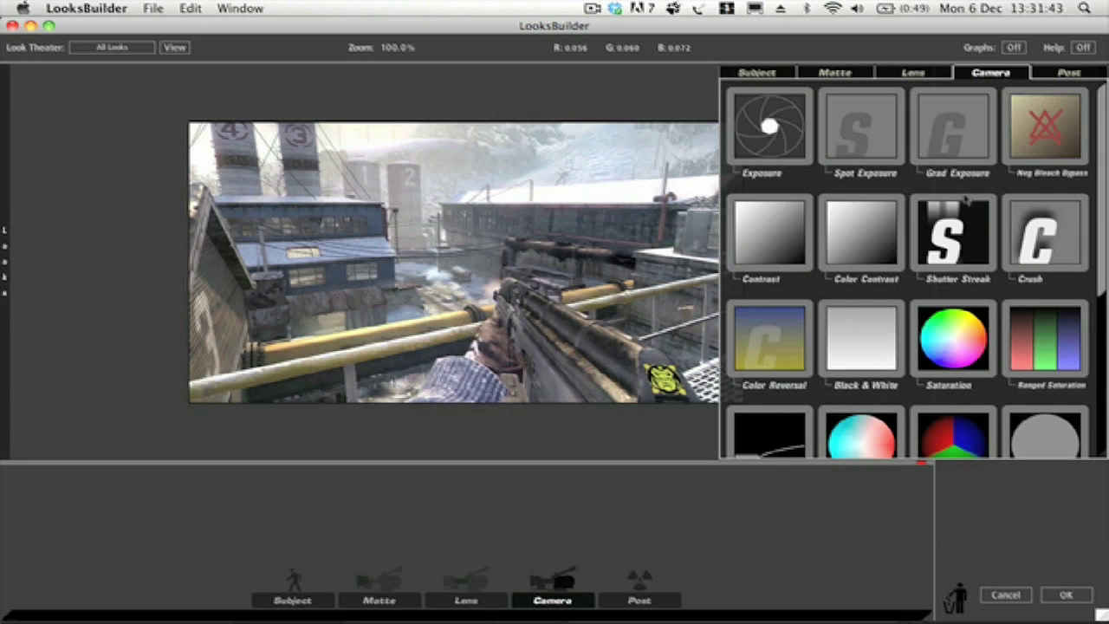
pyautogui.click(1057, 78)
pyautogui.scroll(-5, 891, 230)
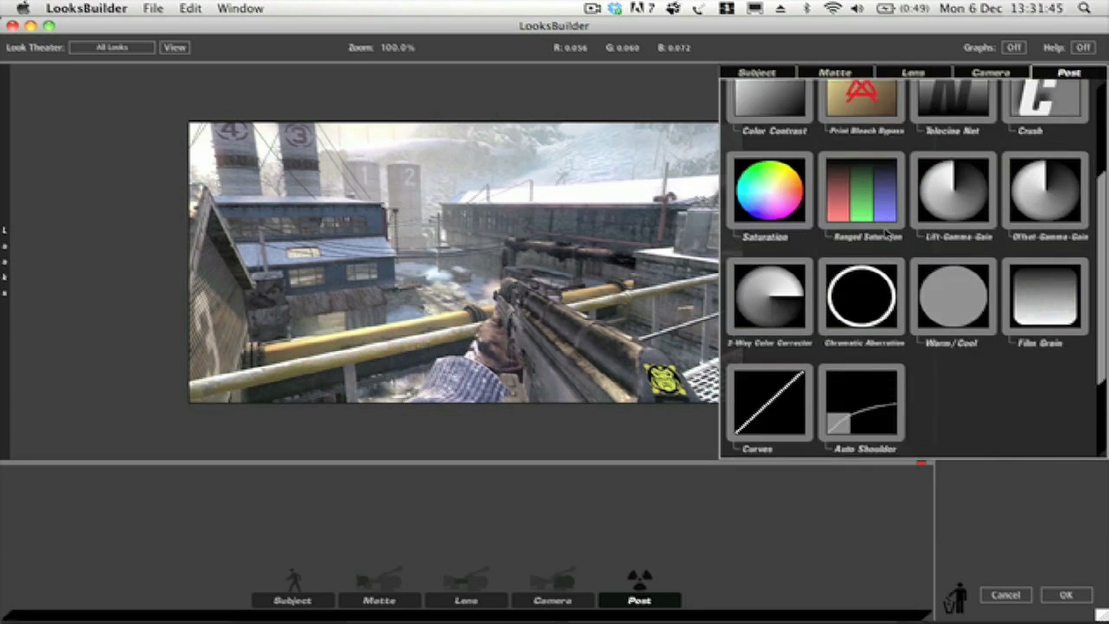
pyautogui.scroll(5, 891, 230)
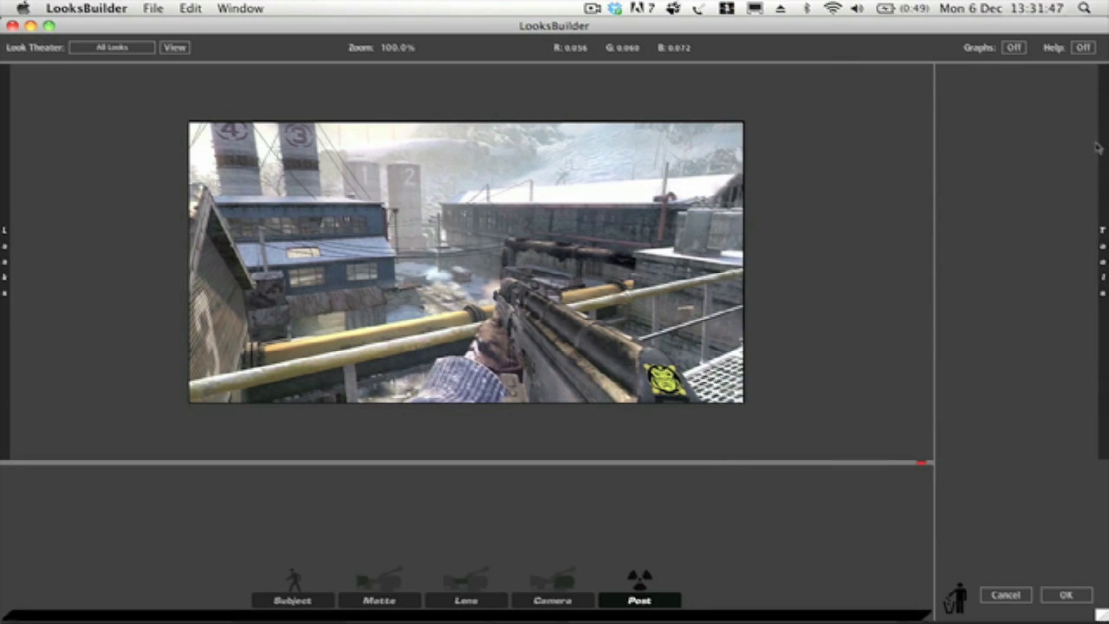
pyautogui.click(834, 73)
pyautogui.scroll(-5, 871, 230)
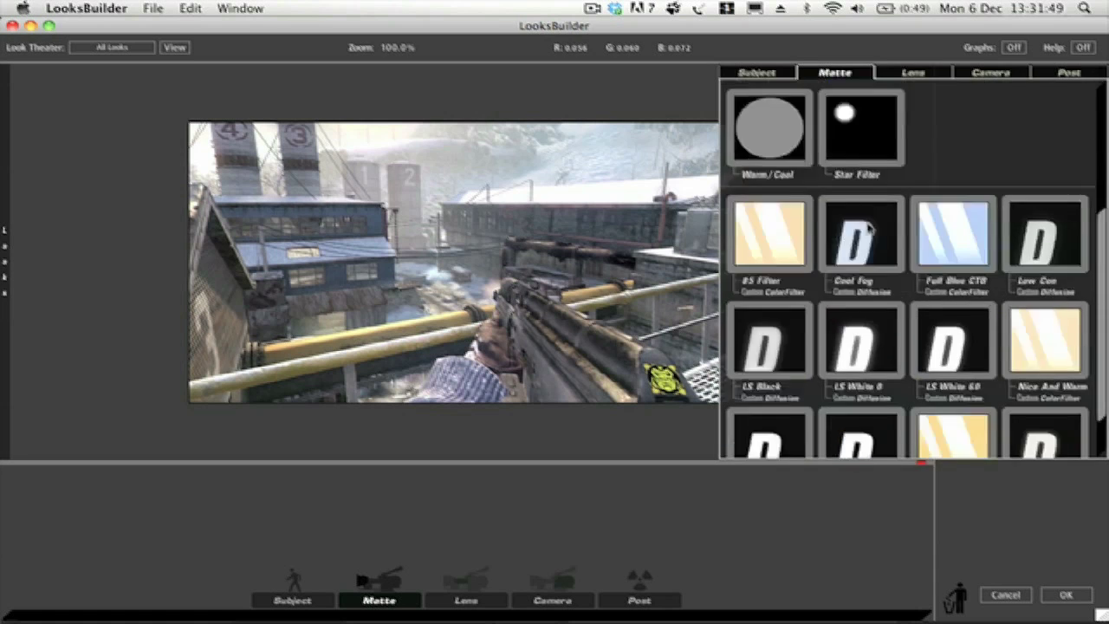
pyautogui.scroll(5, 871, 230)
# Step: Browse the Subject tools, then bring up all open windows
pyautogui.click(763, 75)
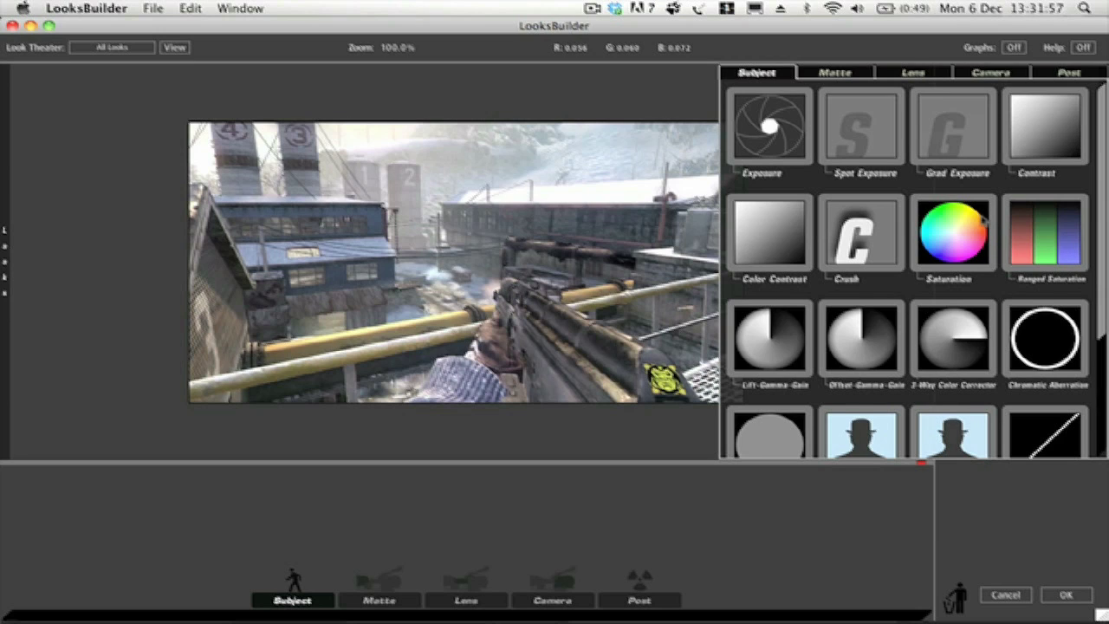
pyautogui.scroll(-1, 983, 219)
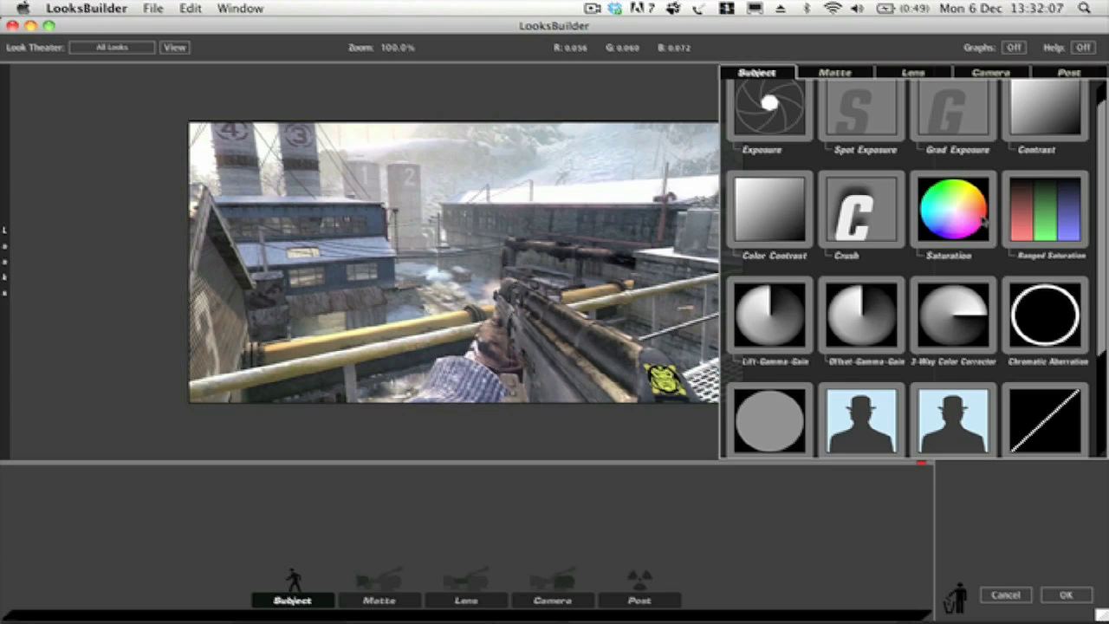
pyautogui.scroll(1, 984, 222)
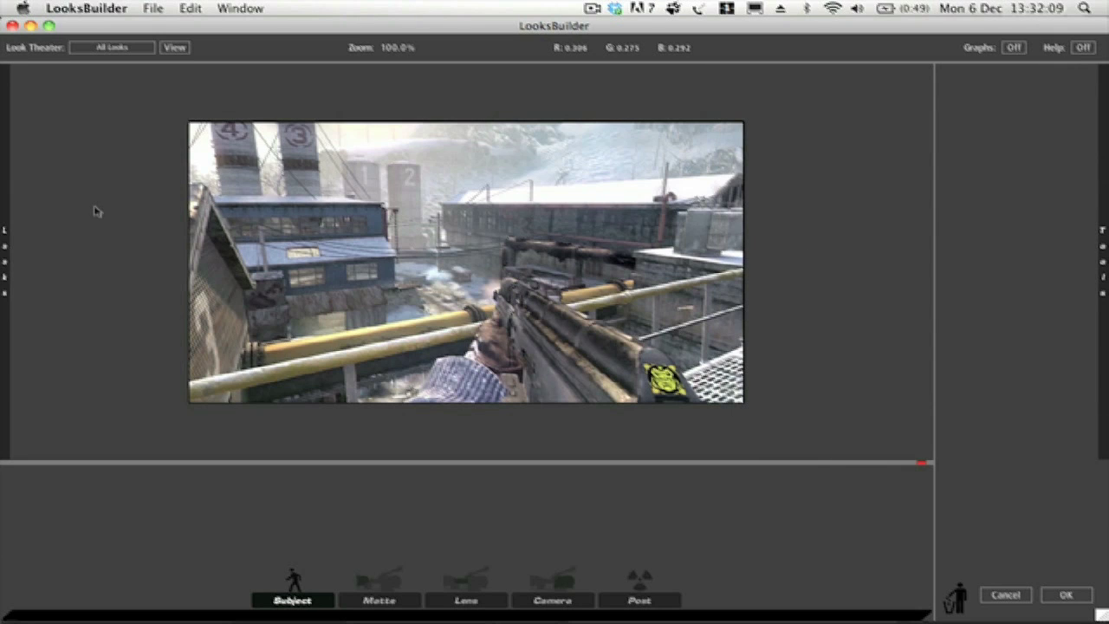
pyautogui.moveTo(471, 611)
pyautogui.press('F9')
# Step: Delete the old Looks effect, reapply Magic Bullet Looks and open it in LooksBuilder
pyautogui.click(548, 297)
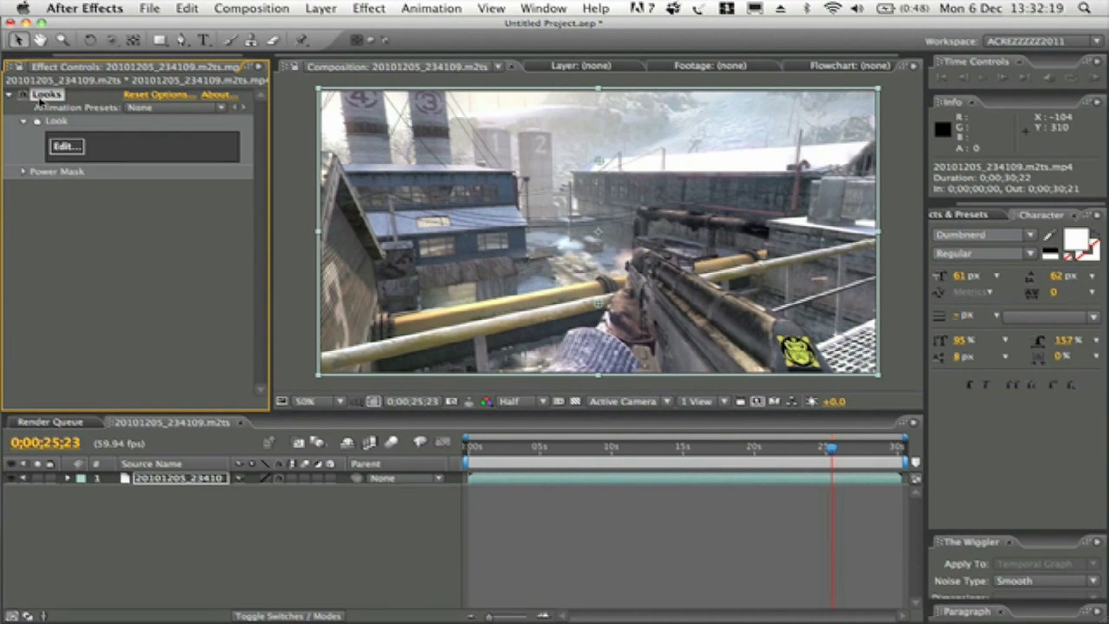
pyautogui.press('Delete')
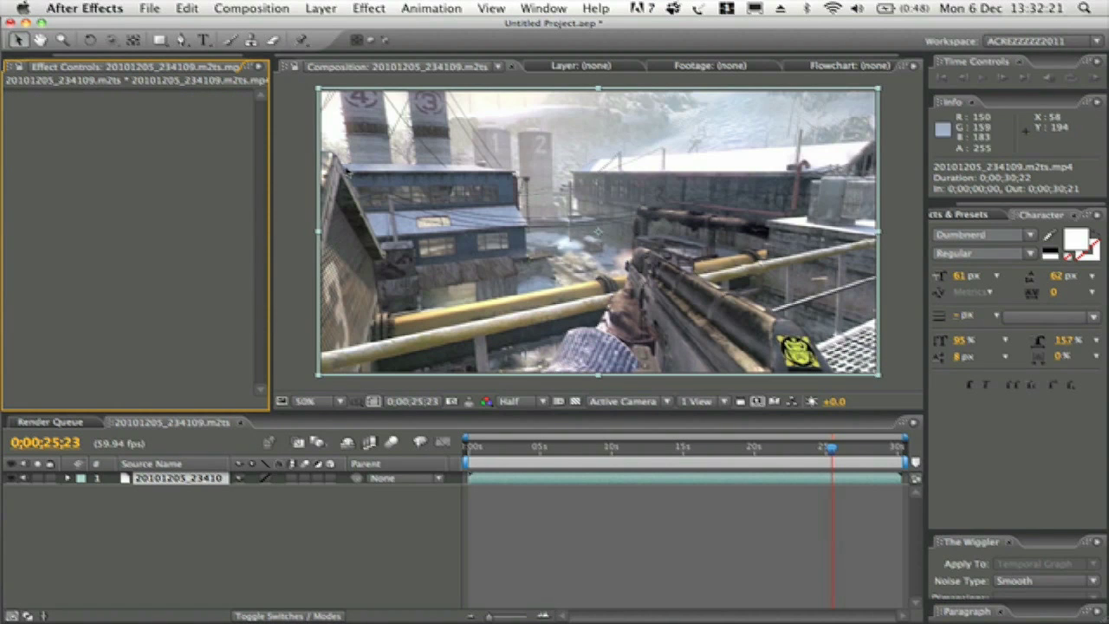
pyautogui.click(378, 8)
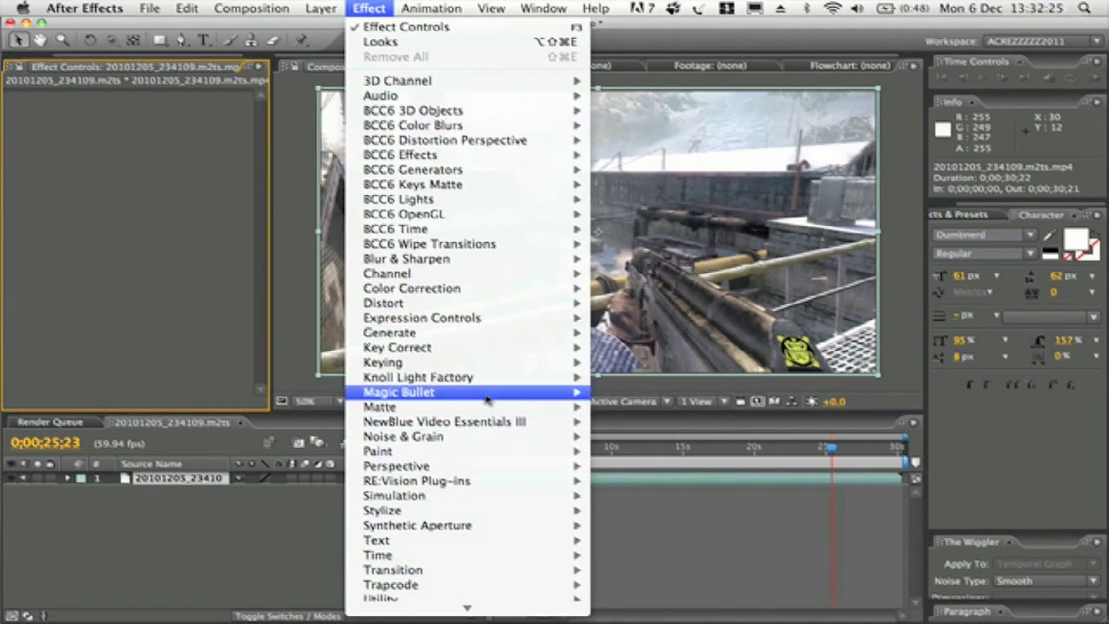
pyautogui.moveTo(487, 397)
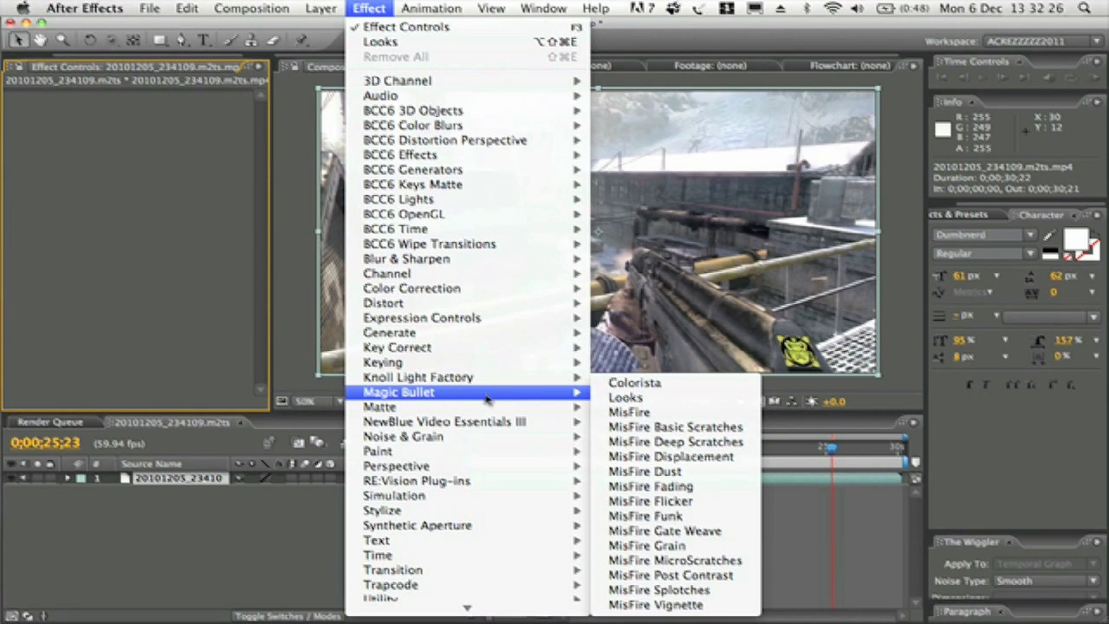
pyautogui.click(676, 399)
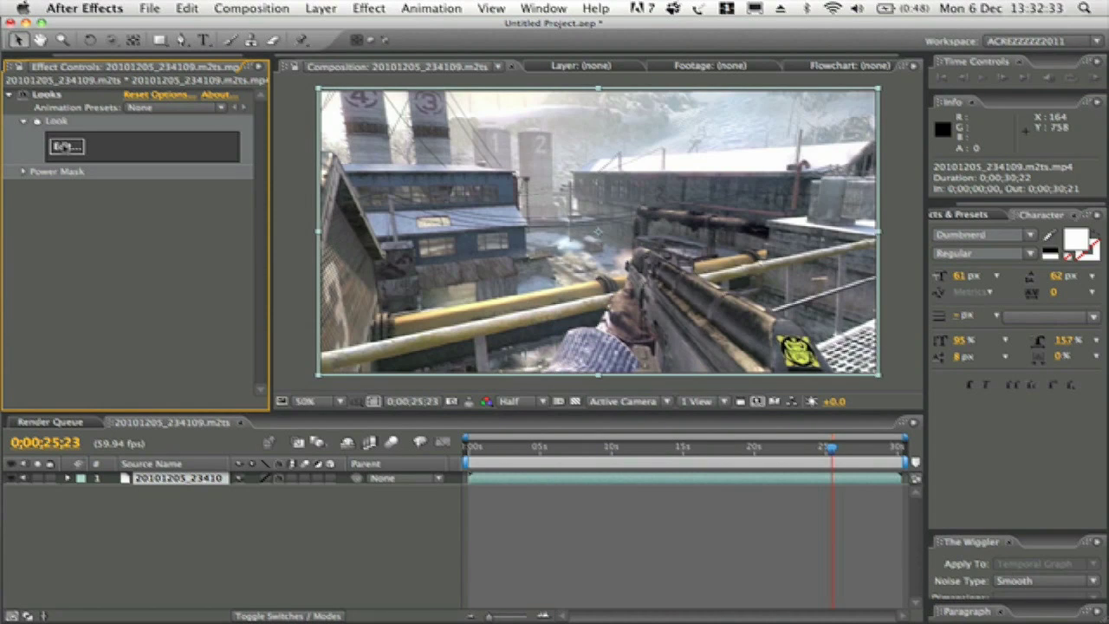
pyautogui.click(65, 145)
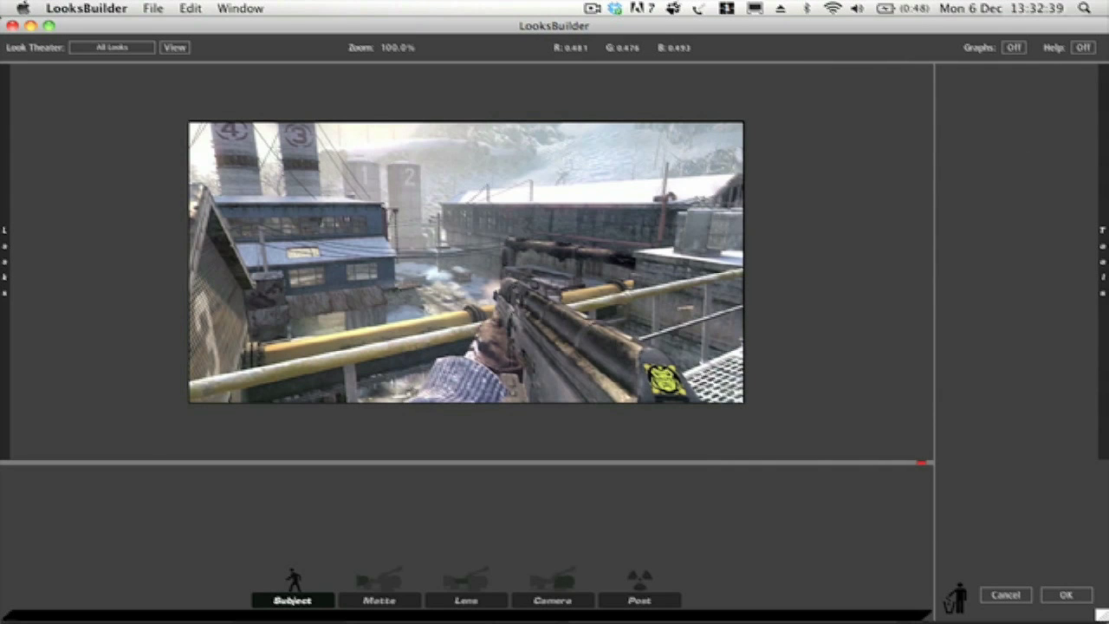
# Step: Zoom the clip in the viewer and preview the ColourExample reference image in Quick Look
pyautogui.scroll(5, 789, 282)
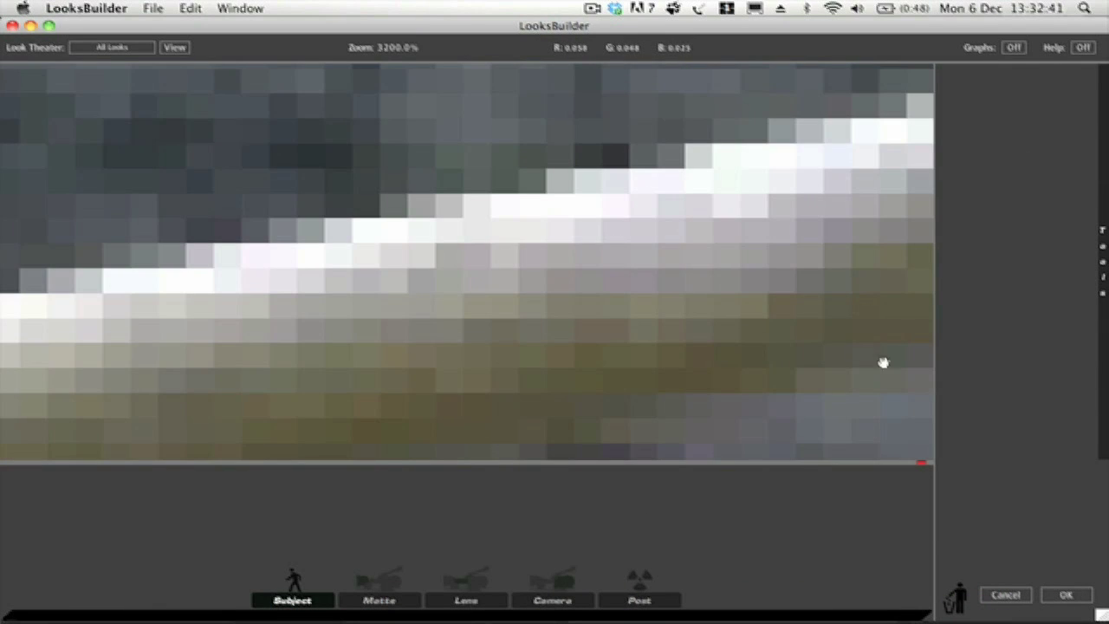
pyautogui.scroll(-5, 572, 205)
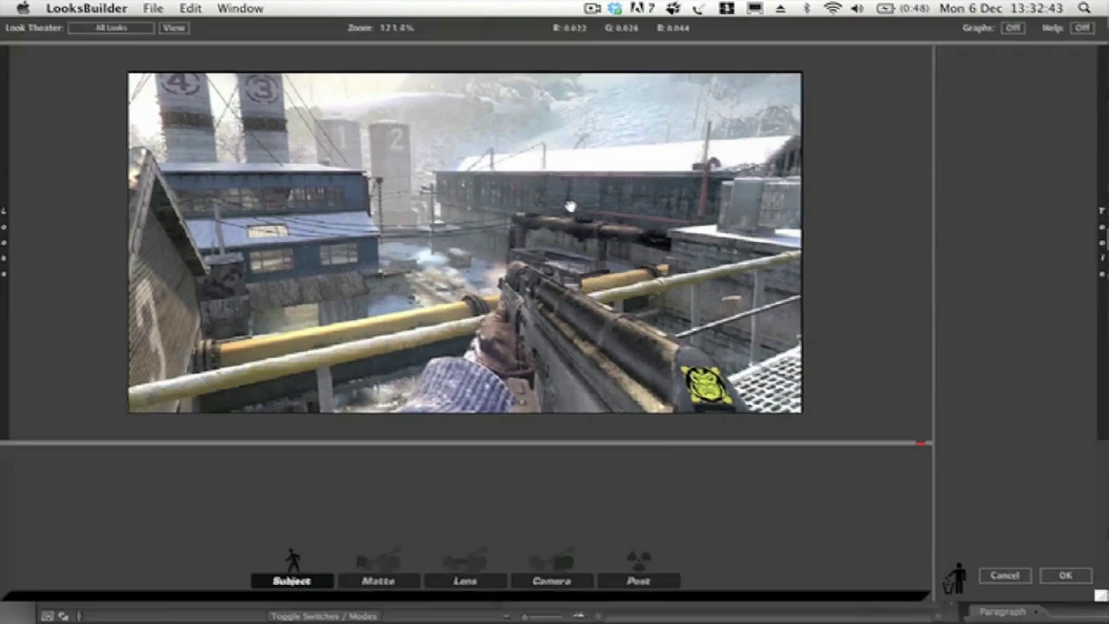
pyautogui.press('Return')
pyautogui.click(1060, 172)
pyautogui.press('space')
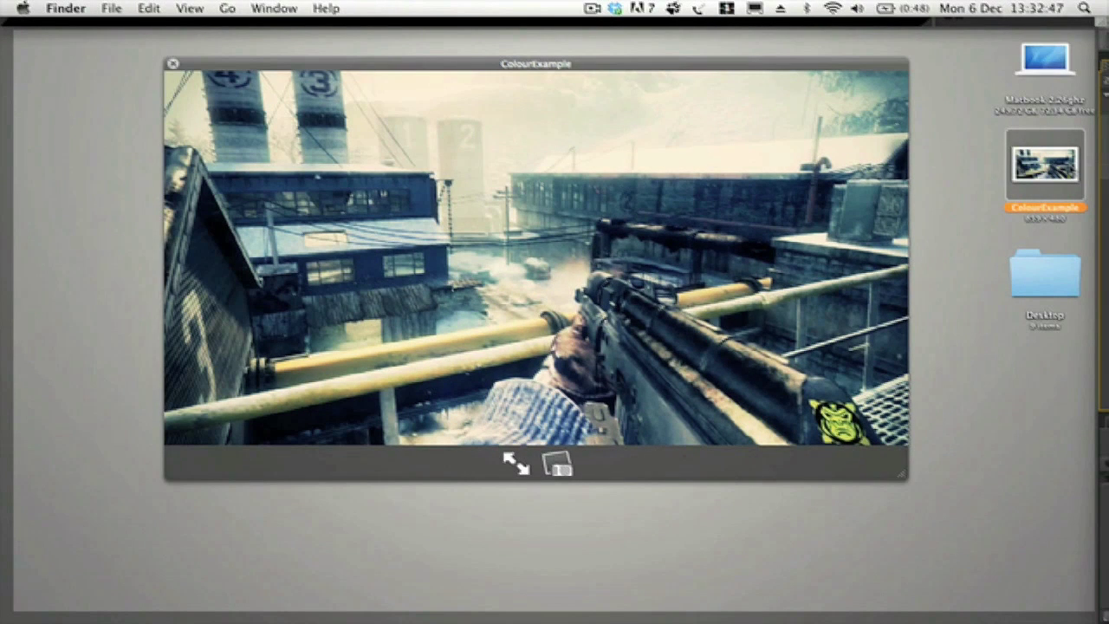
pyautogui.press('space')
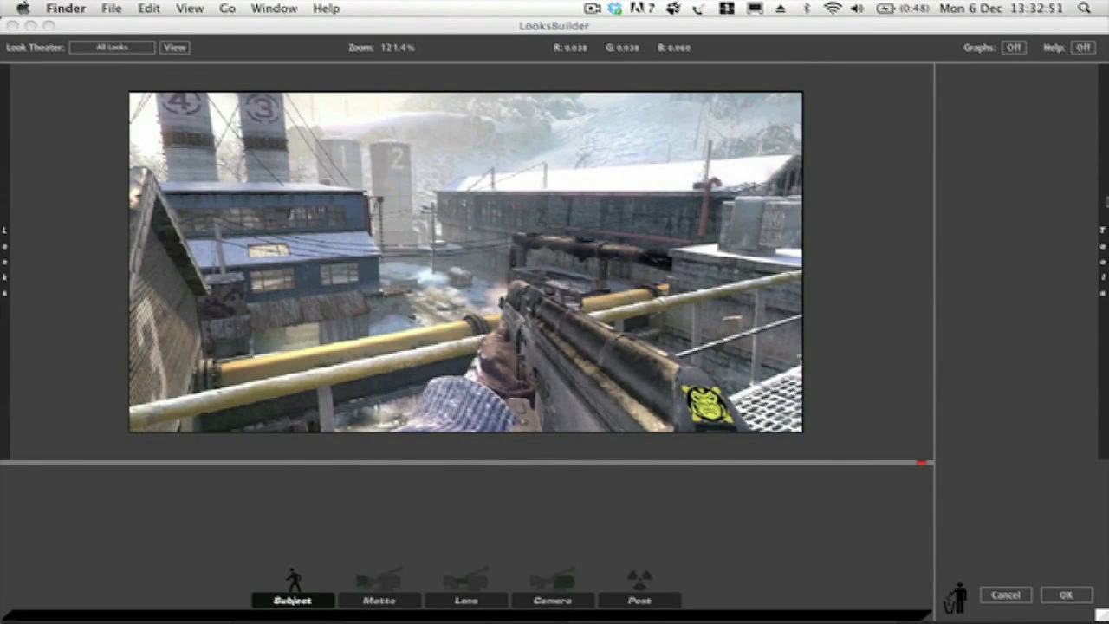
pyautogui.click(848, 219)
# Step: Show the Post tools: Print Bleach Bypass, Lift-Gamma-Gain, Warm/Cool and Film Grain
pyautogui.moveTo(1103, 252)
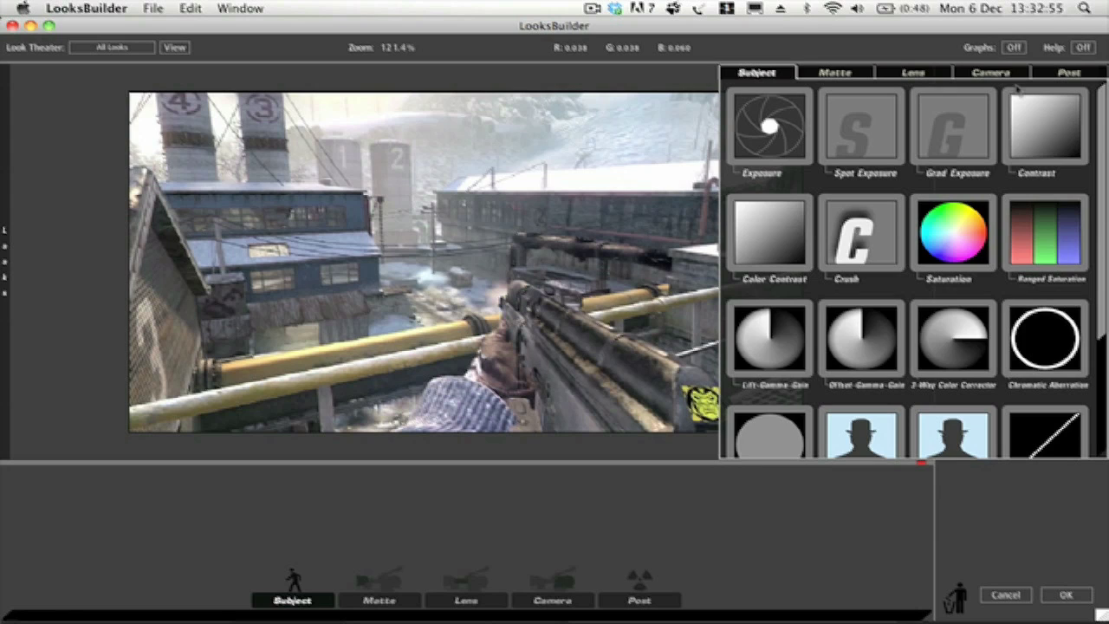
pyautogui.click(1004, 74)
pyautogui.click(1053, 73)
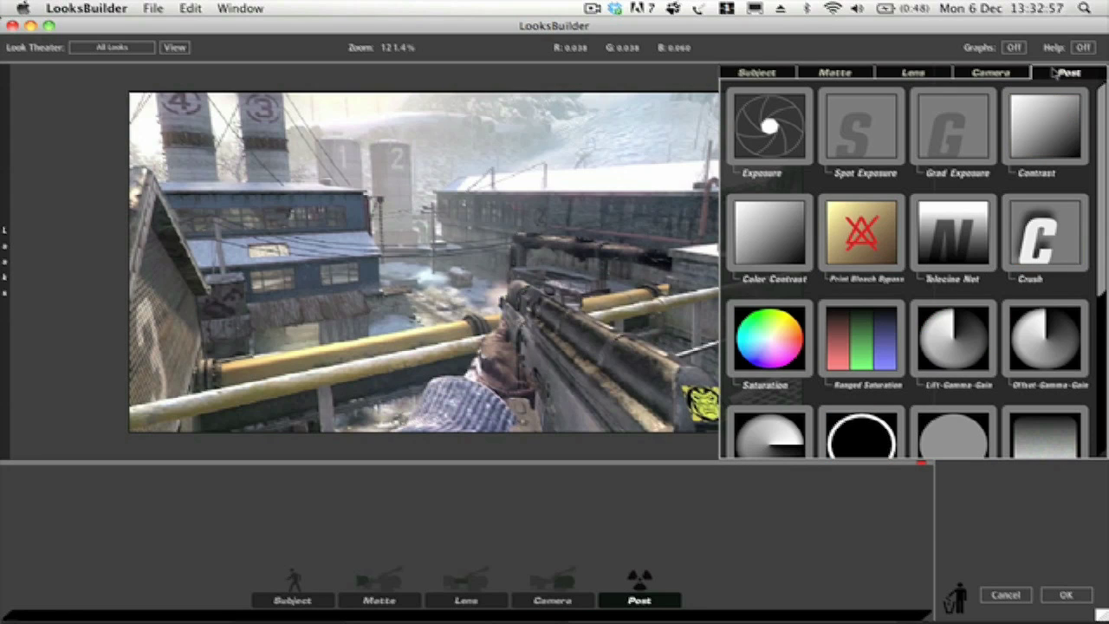
pyautogui.scroll(-2, 908, 191)
pyautogui.scroll(-1, 908, 191)
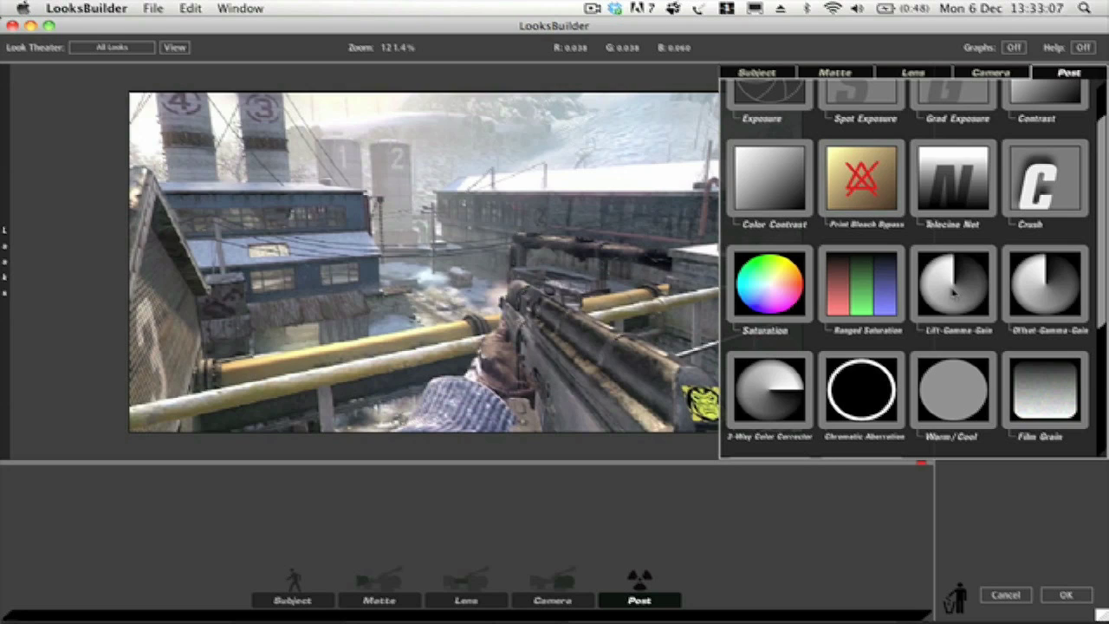
# Step: Add Lift-Gamma-Gain with bluish gamma and yellow gain at 1.322/1.086/0.592
pyautogui.moveTo(954, 293); pyautogui.dragTo(492, 280)
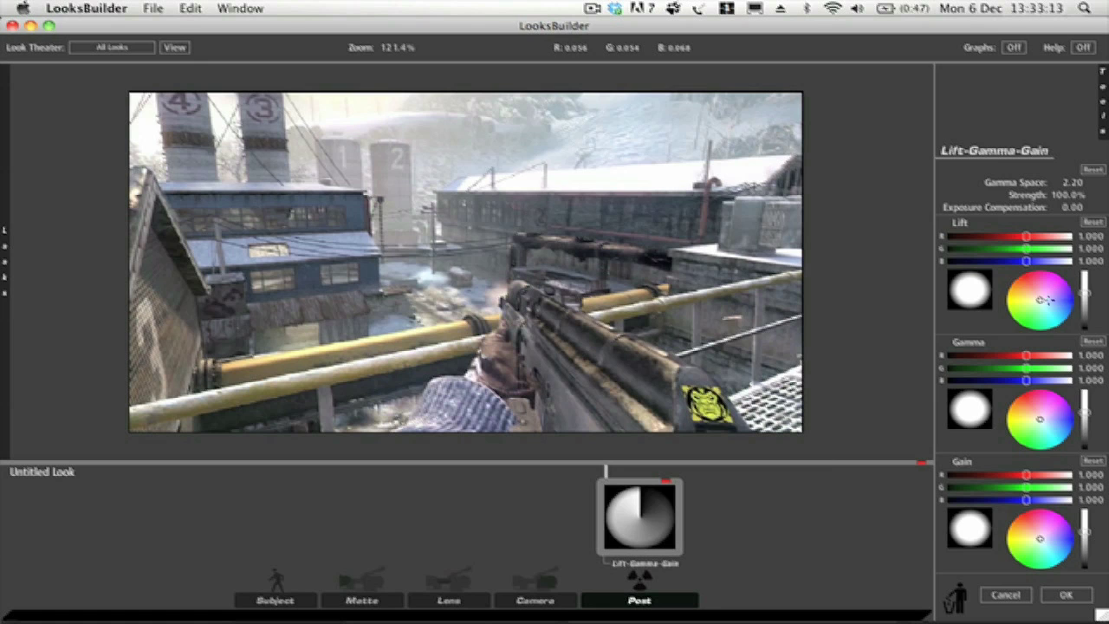
pyautogui.moveTo(1049, 304); pyautogui.dragTo(1054, 307)
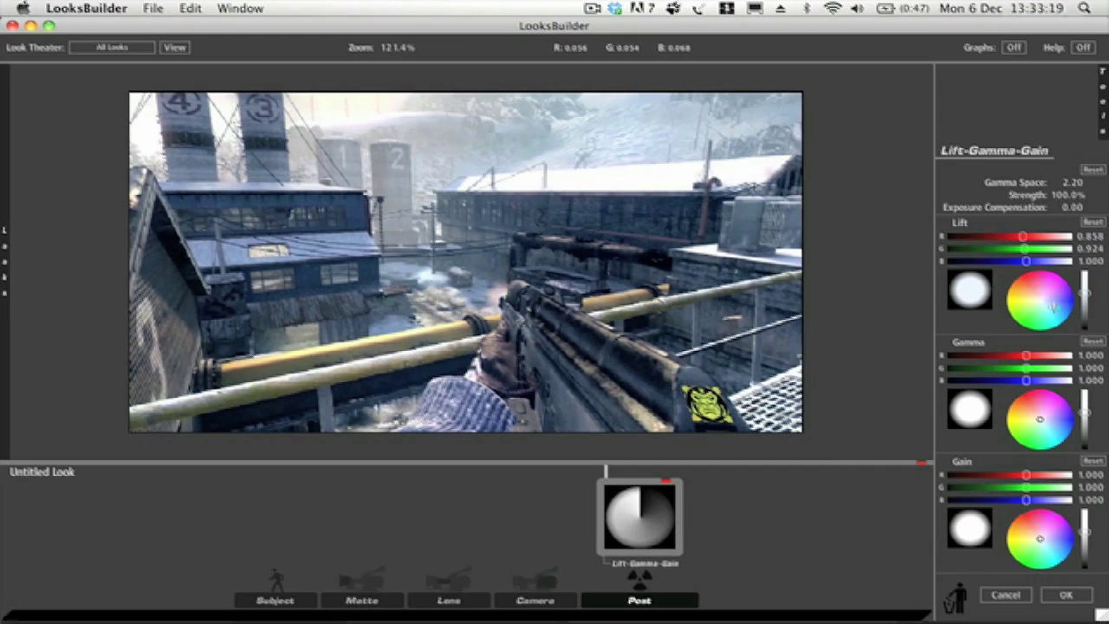
pyautogui.moveTo(1054, 305); pyautogui.dragTo(1053, 306)
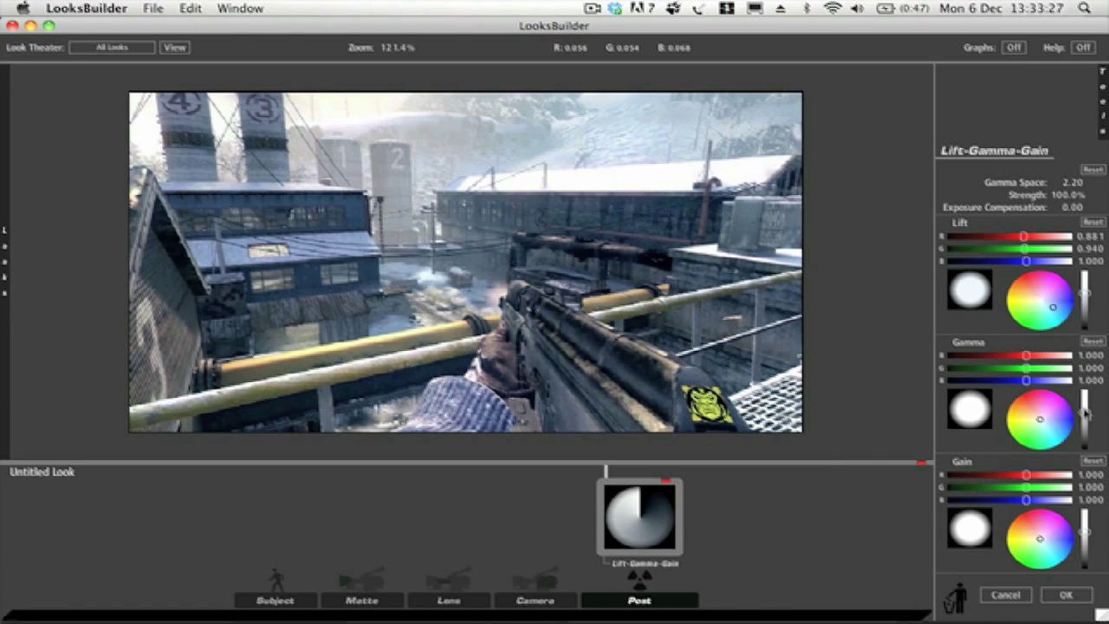
pyautogui.moveTo(1060, 430); pyautogui.dragTo(1061, 428)
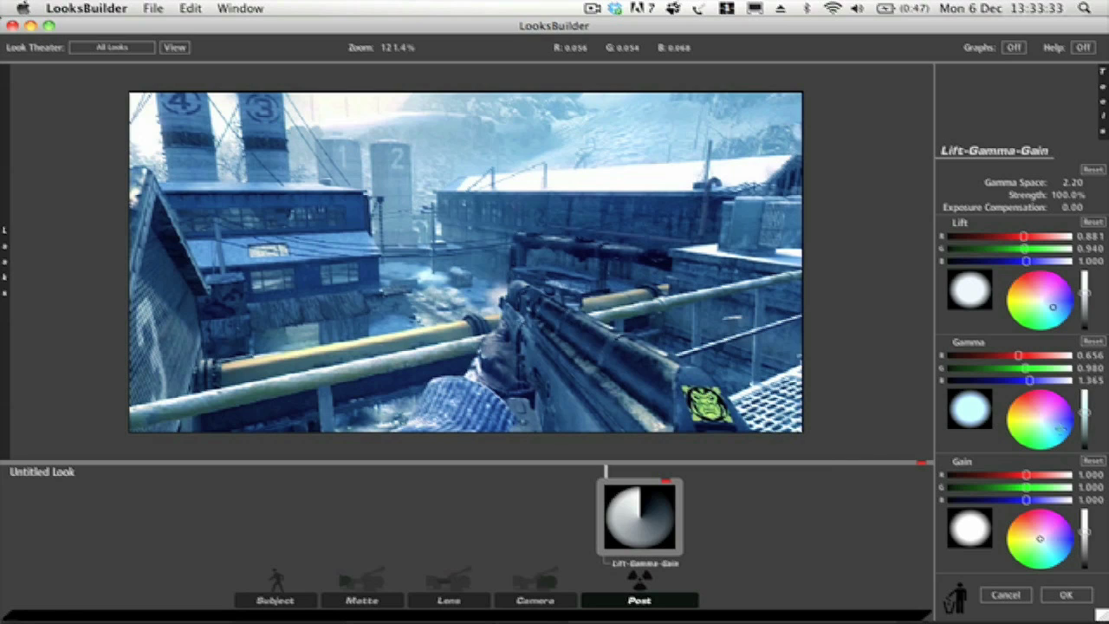
pyautogui.moveTo(1062, 428); pyautogui.dragTo(1059, 429)
pyautogui.moveTo(1030, 540); pyautogui.dragTo(1019, 532)
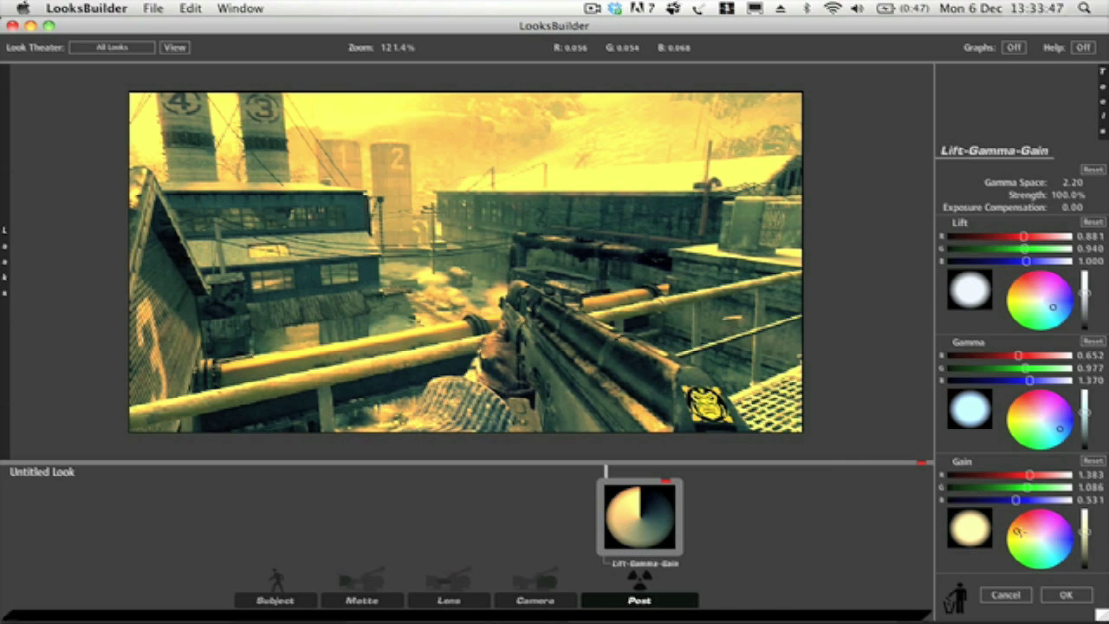
pyautogui.moveTo(1014, 534); pyautogui.dragTo(1016, 532)
# Step: Preview the ColourExample reference image in Quick Look to compare the grade
pyautogui.press('super+w')
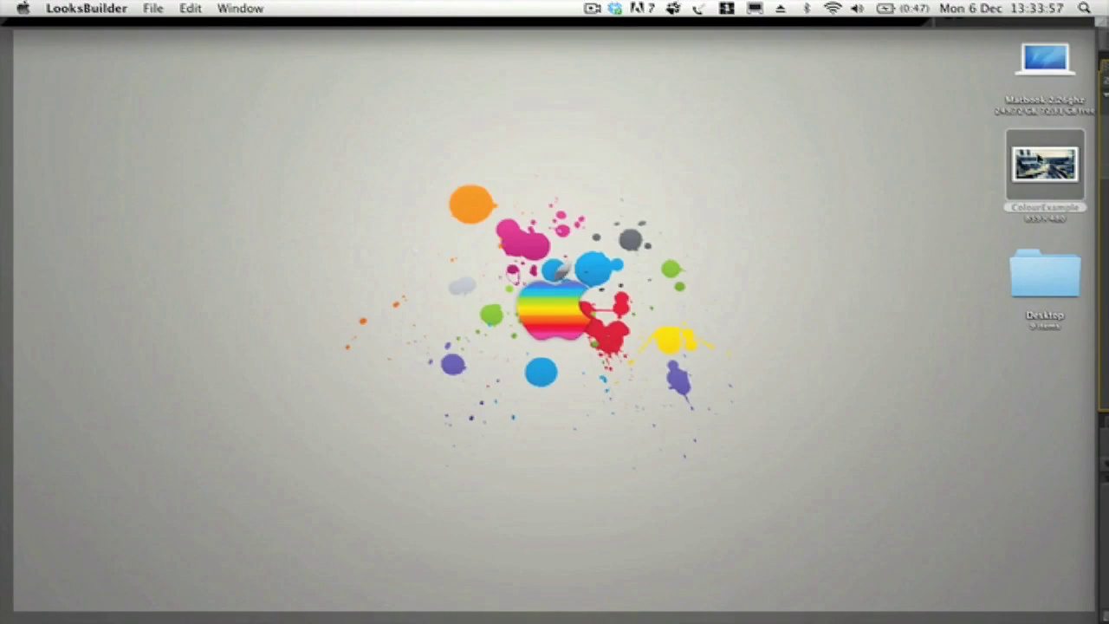
pyautogui.click(1043, 161)
pyautogui.press('space')
pyautogui.press('space')
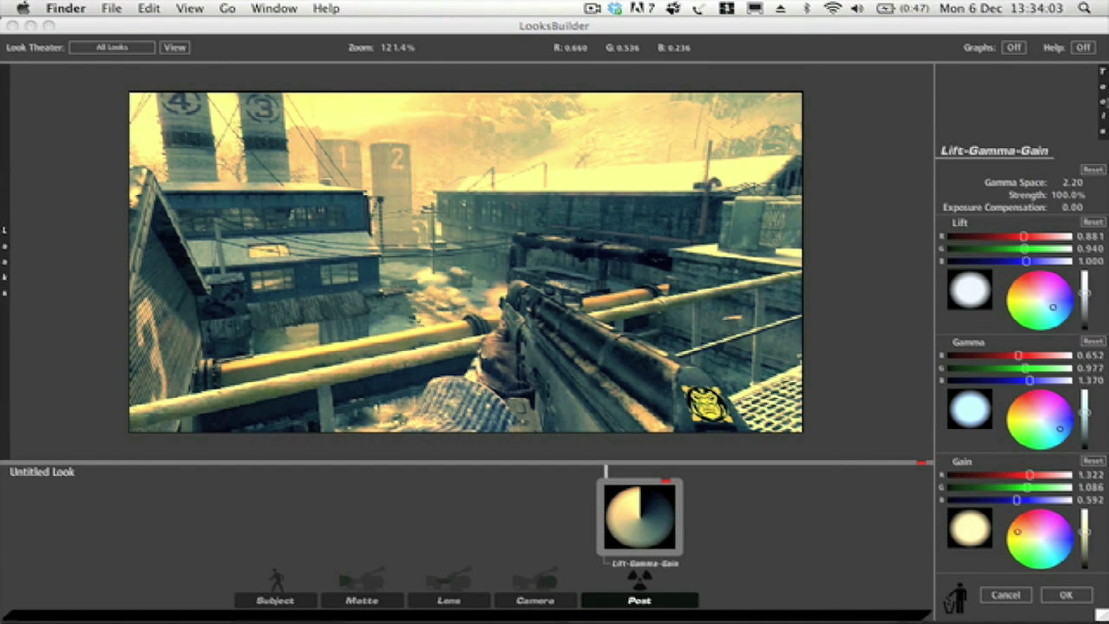
# Step: Add a Curves tool to the look from the Tools drawer
pyautogui.click(890, 163)
pyautogui.moveTo(1103, 104)
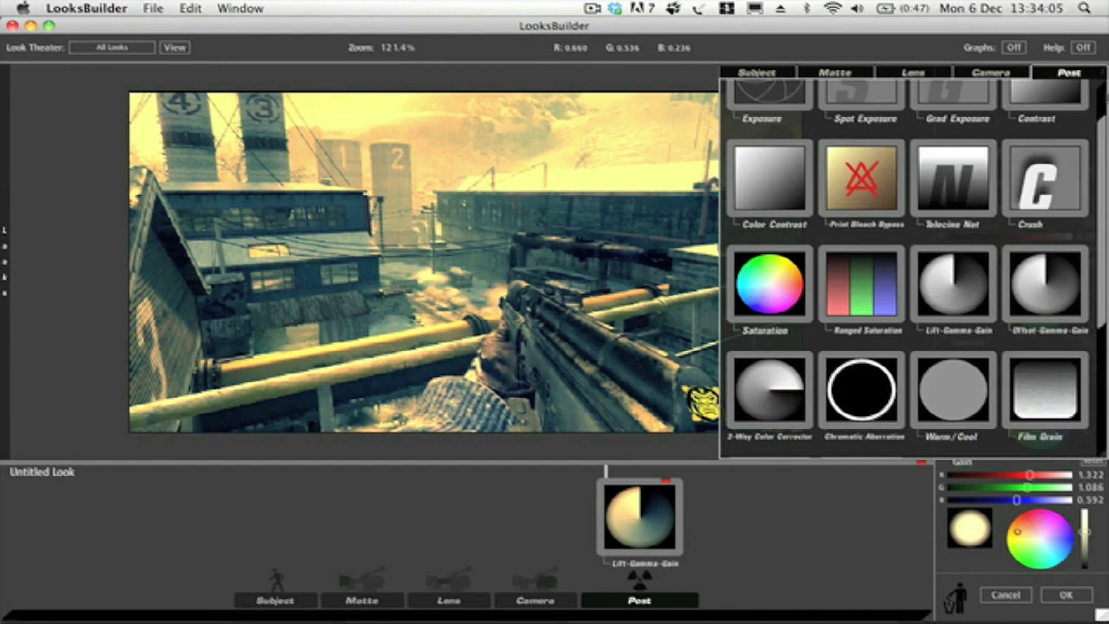
pyautogui.scroll(-3, 890, 203)
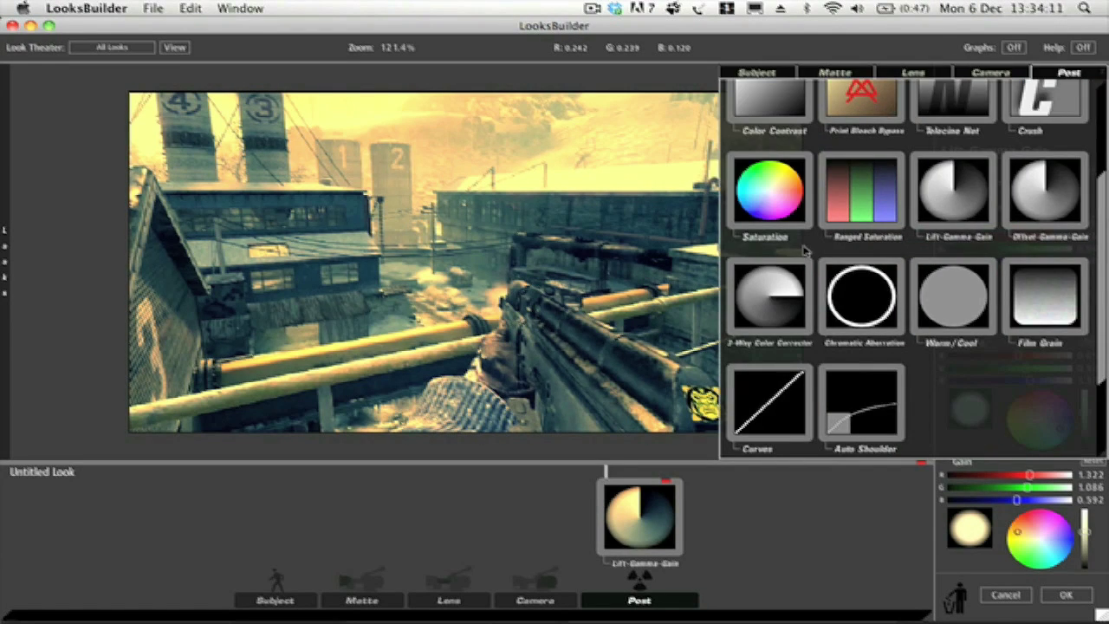
pyautogui.moveTo(766, 410); pyautogui.dragTo(465, 318)
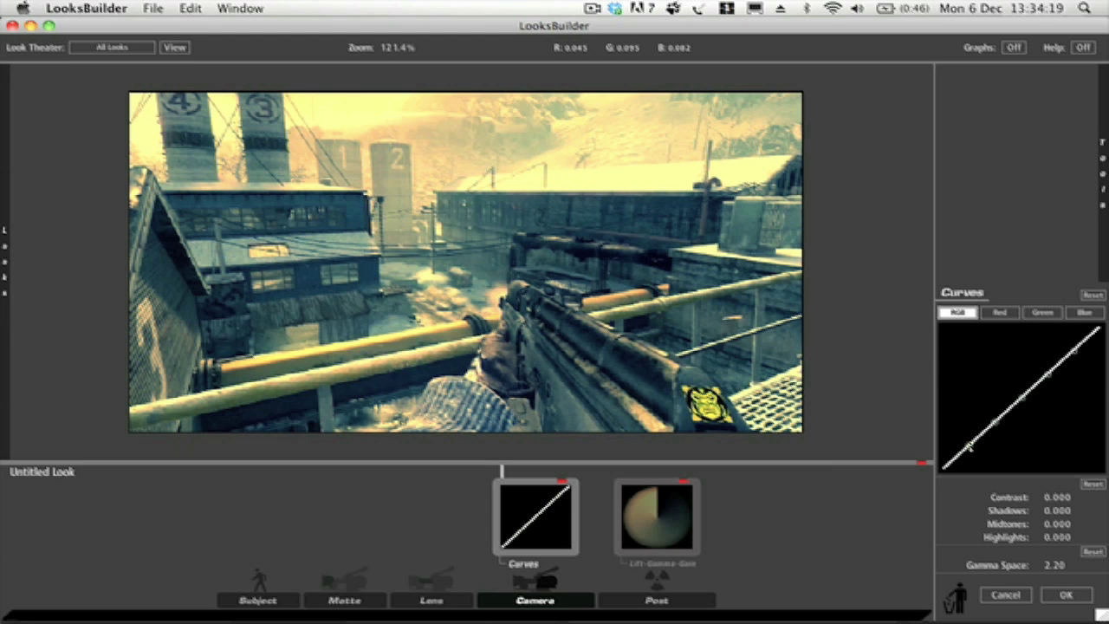
# Step: Bend the RGB curve into an S-shape: lower points down, upper points up
pyautogui.moveTo(970, 445)
pyautogui.mouseDown()
pyautogui.moveTo(968, 466)
pyautogui.moveTo(970, 401)
pyautogui.moveTo(969, 468)
pyautogui.moveTo(969, 384)
pyautogui.moveTo(970, 458)
pyautogui.mouseUp()
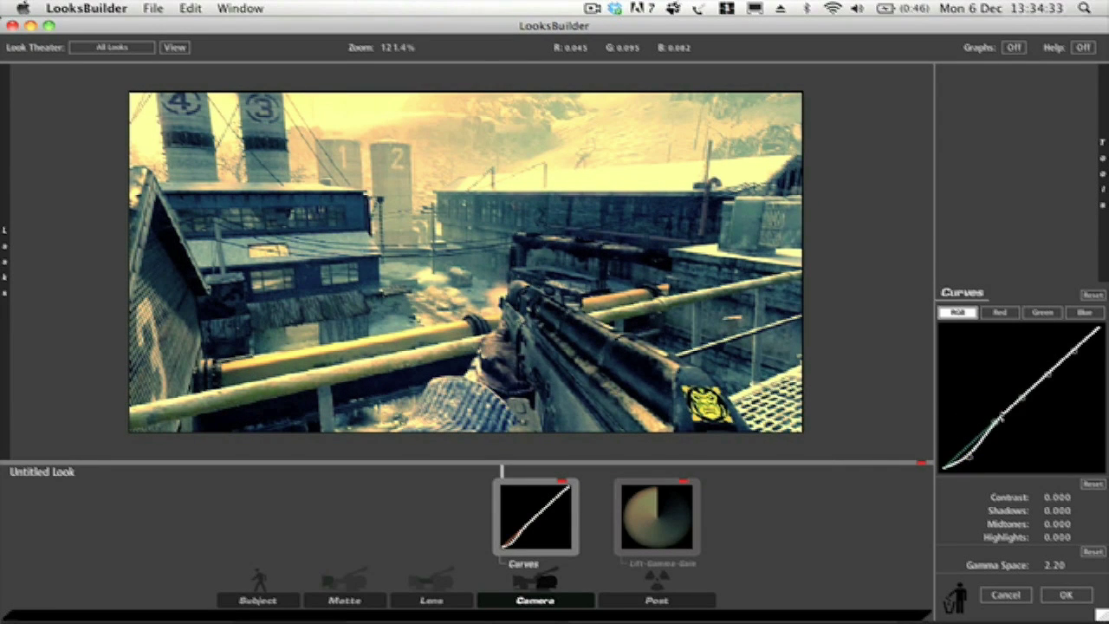
pyautogui.moveTo(996, 419); pyautogui.dragTo(995, 433)
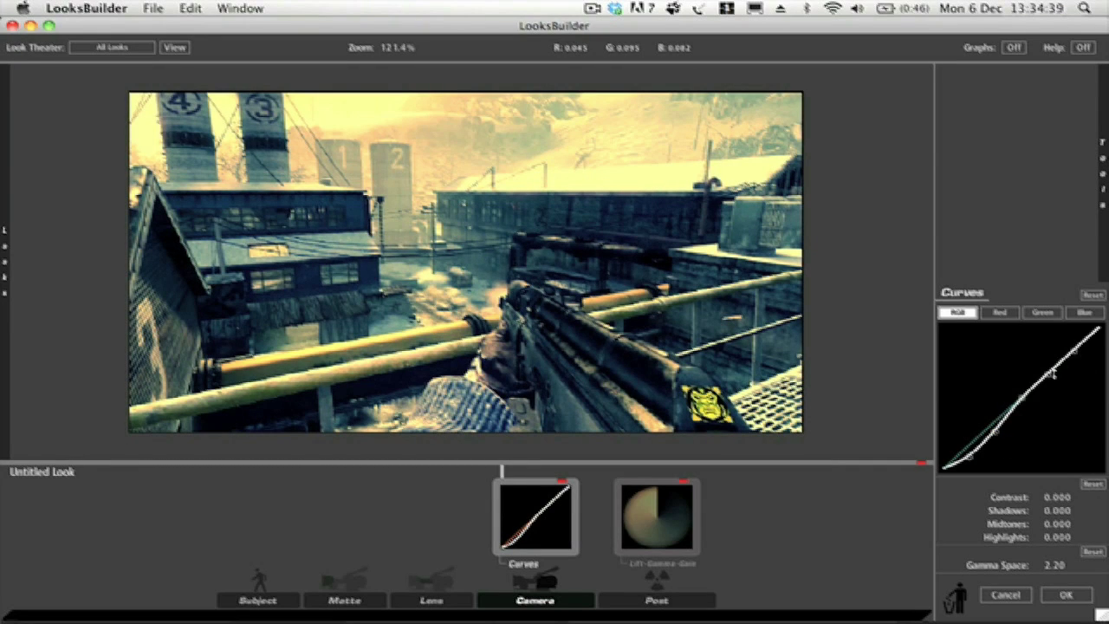
pyautogui.moveTo(1049, 374); pyautogui.dragTo(1049, 364)
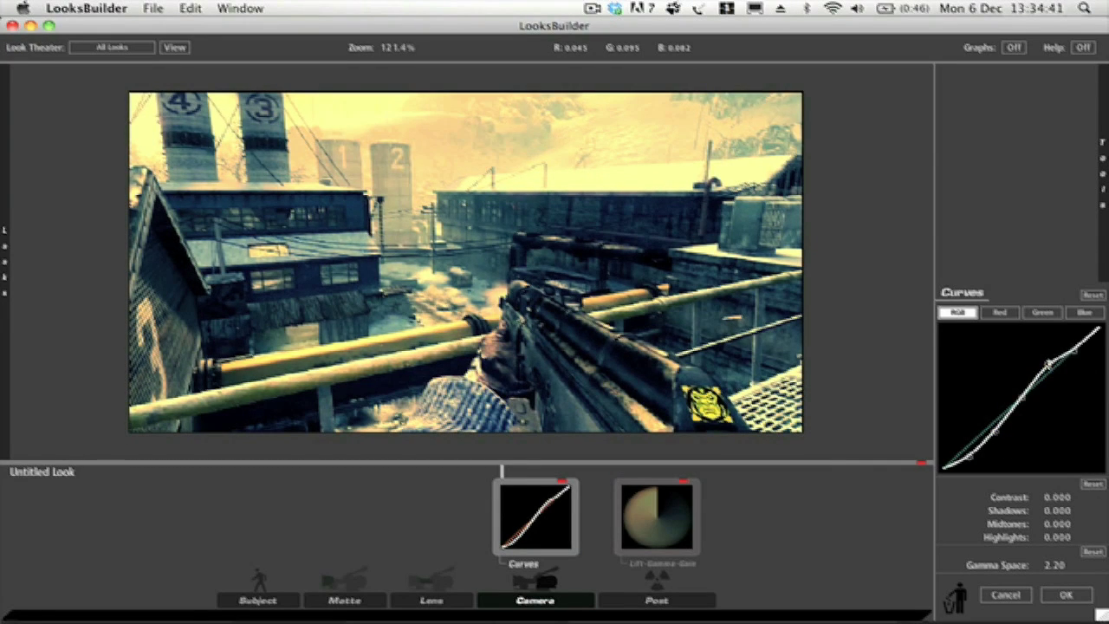
pyautogui.moveTo(1074, 353); pyautogui.dragTo(1073, 340)
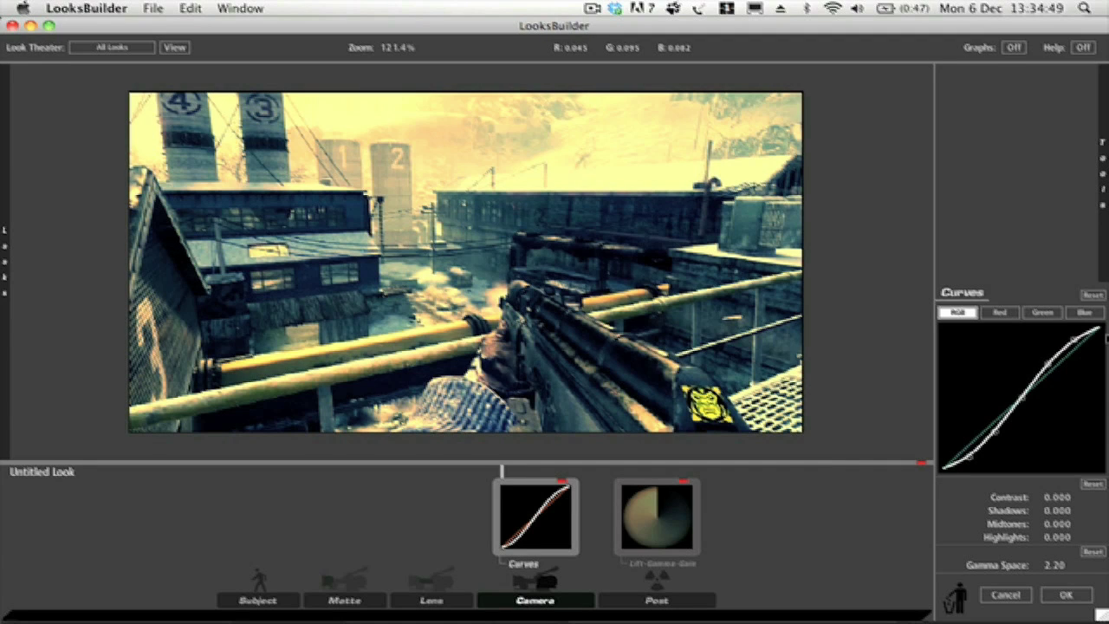
# Step: Add a Diffusion tool from the Matte tools to the look (Size 30%, Glow 50%)
pyautogui.moveTo(1102, 178)
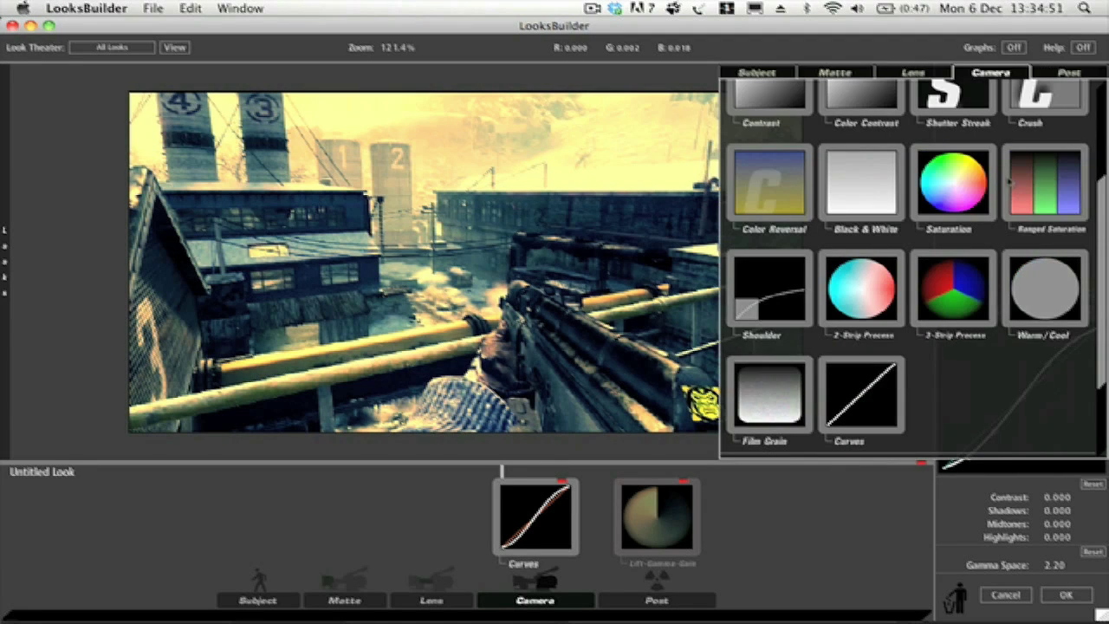
pyautogui.scroll(5, 970, 204)
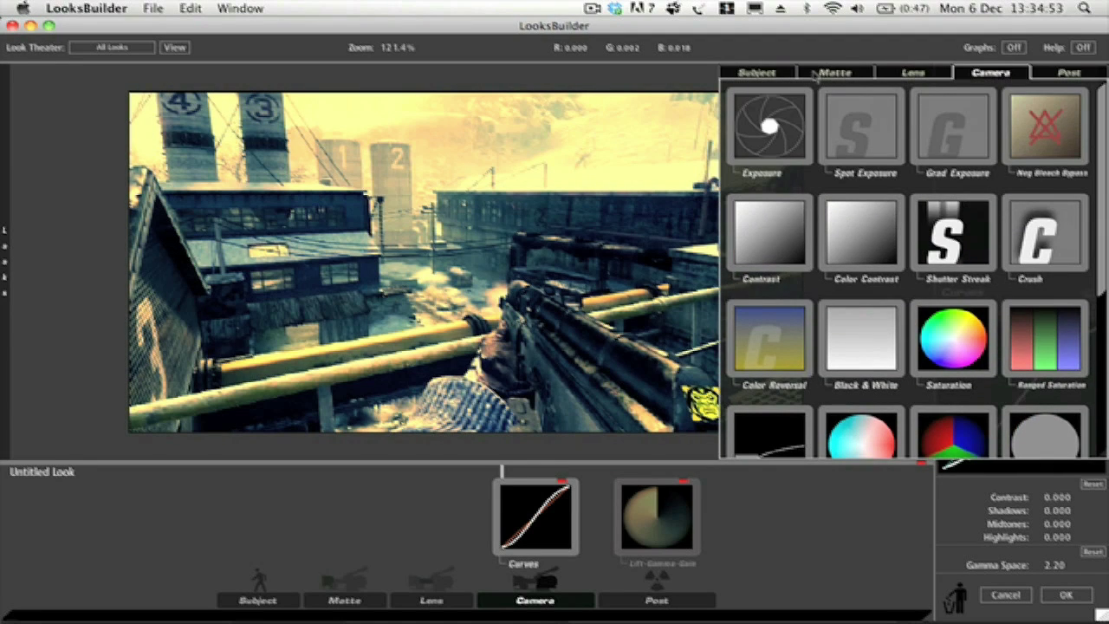
pyautogui.click(814, 76)
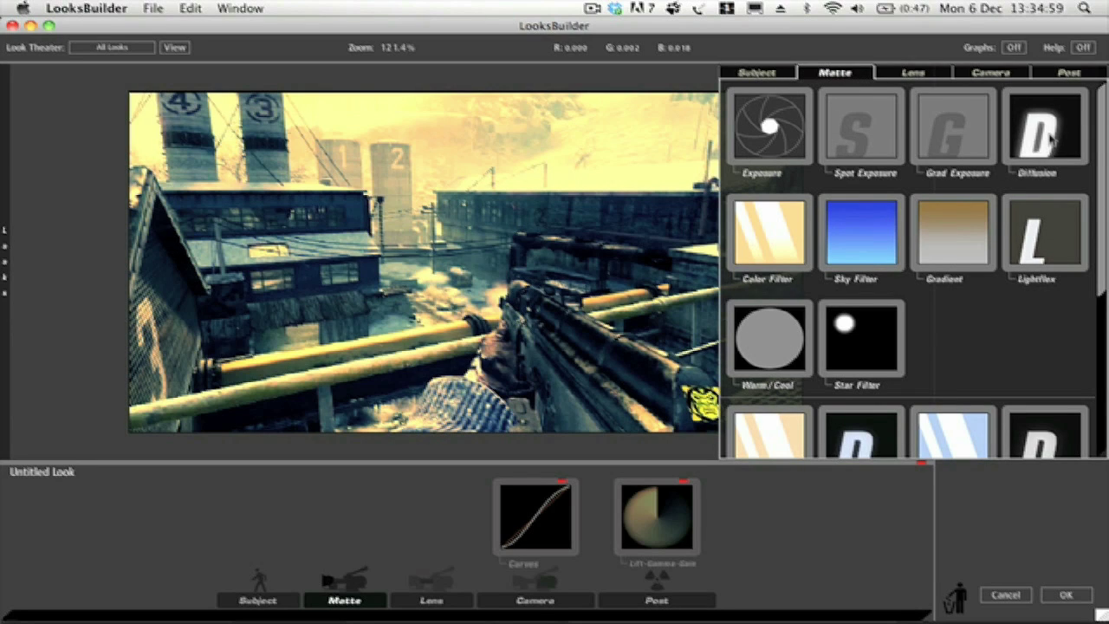
pyautogui.moveTo(1049, 138); pyautogui.dragTo(345, 520)
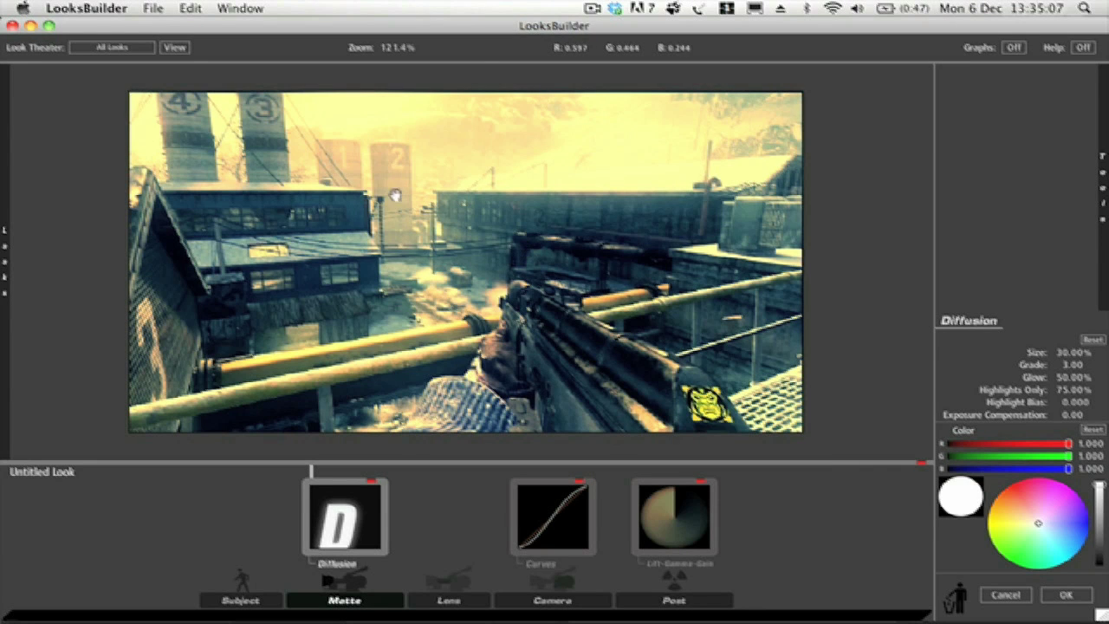
pyautogui.press('F11')
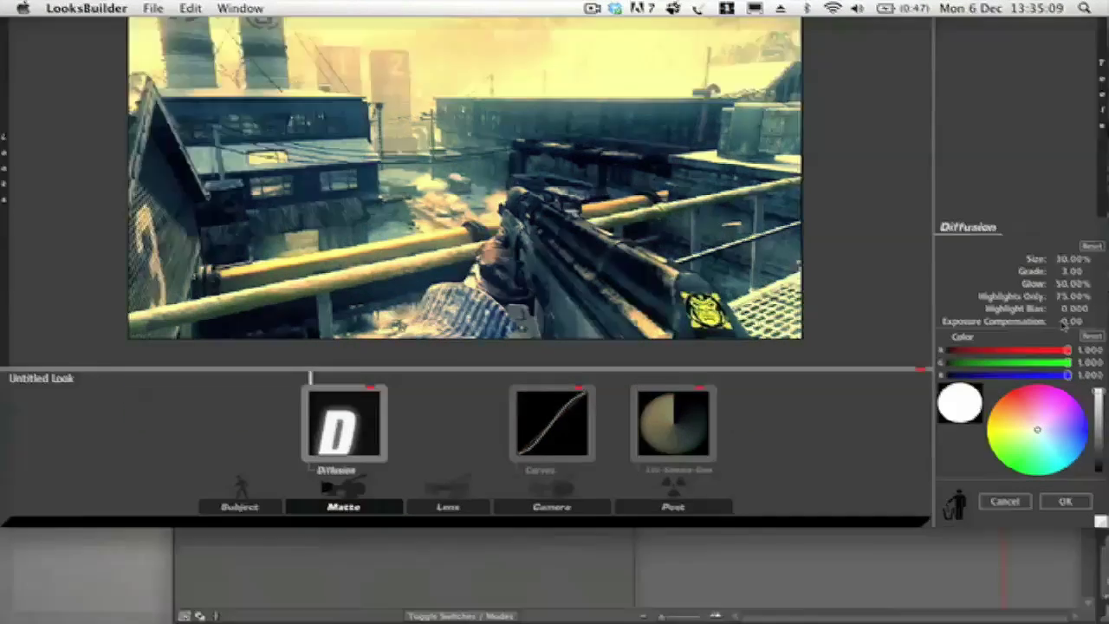
pyautogui.click(1044, 173)
pyautogui.press('space')
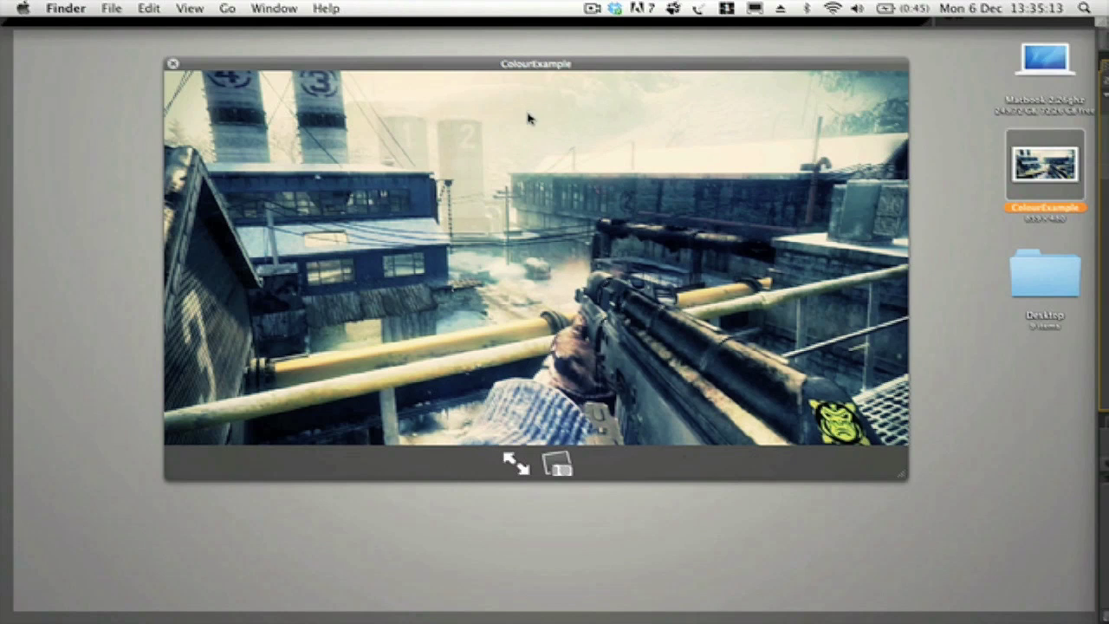
pyautogui.press('space')
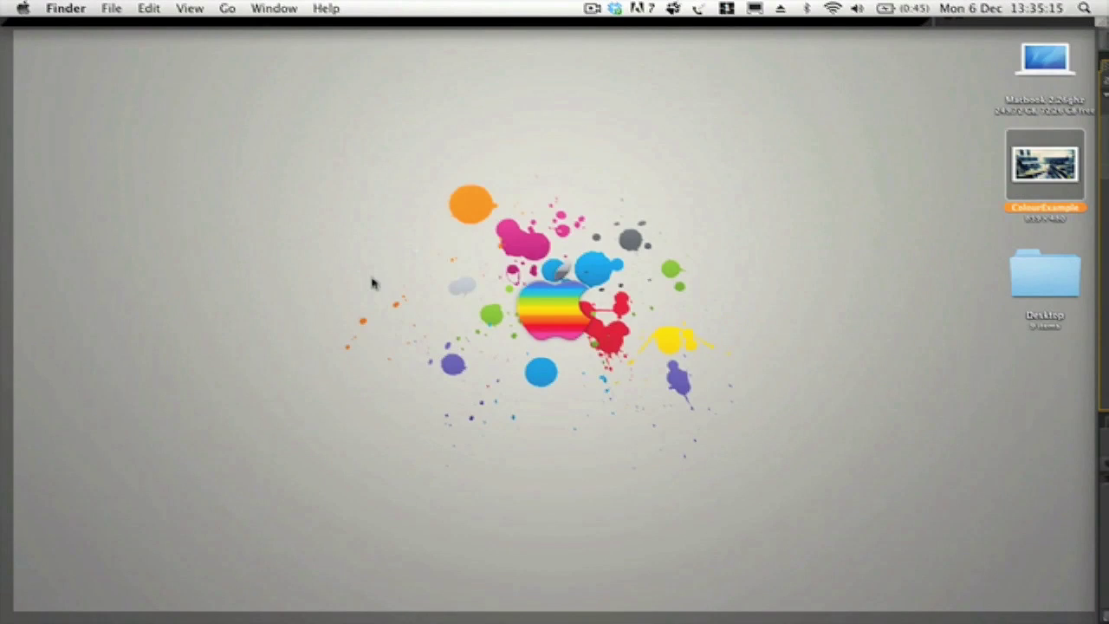
pyautogui.press('F11')
pyautogui.click(72, 223)
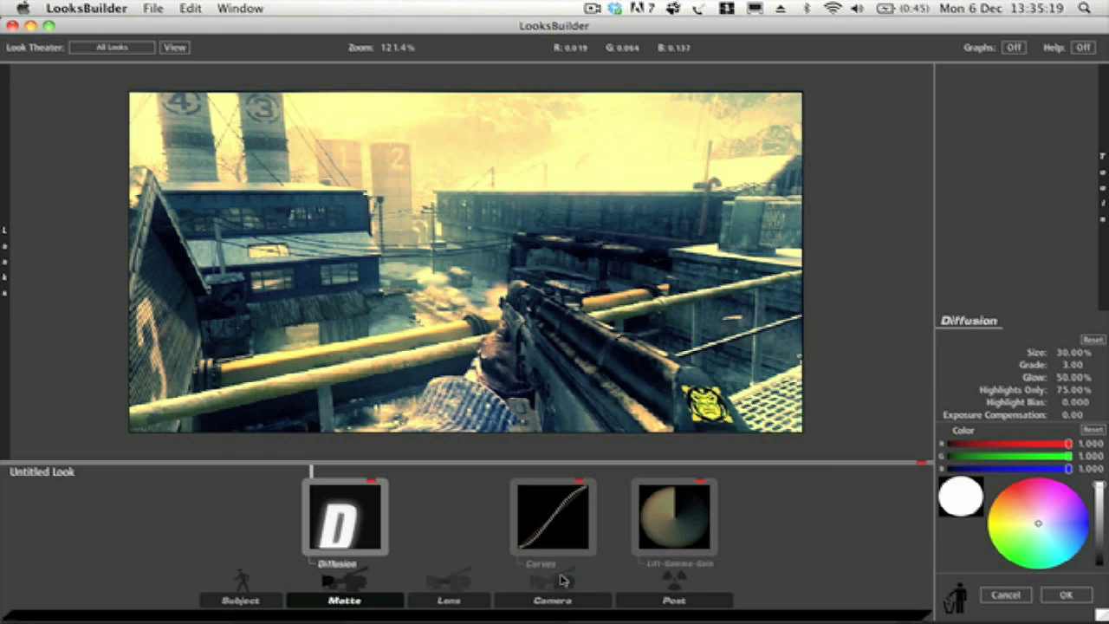
# Step: Scroll through the Matte Diffusion and ColorFilter presets, then bring up the Lens tools
pyautogui.moveTo(1097, 316)
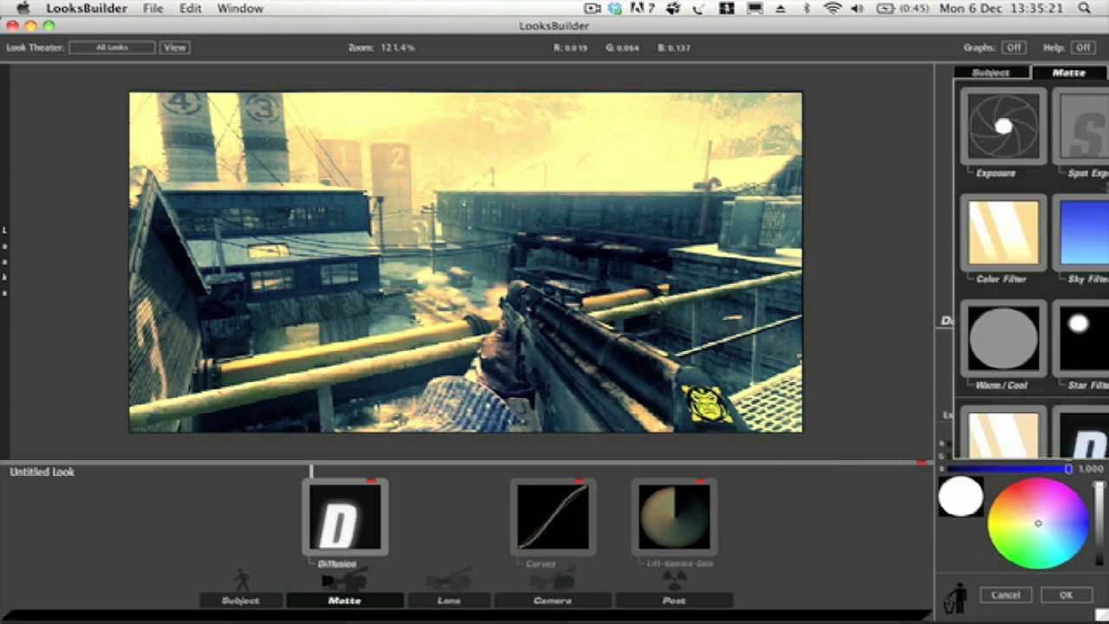
pyautogui.scroll(-5, 1012, 237)
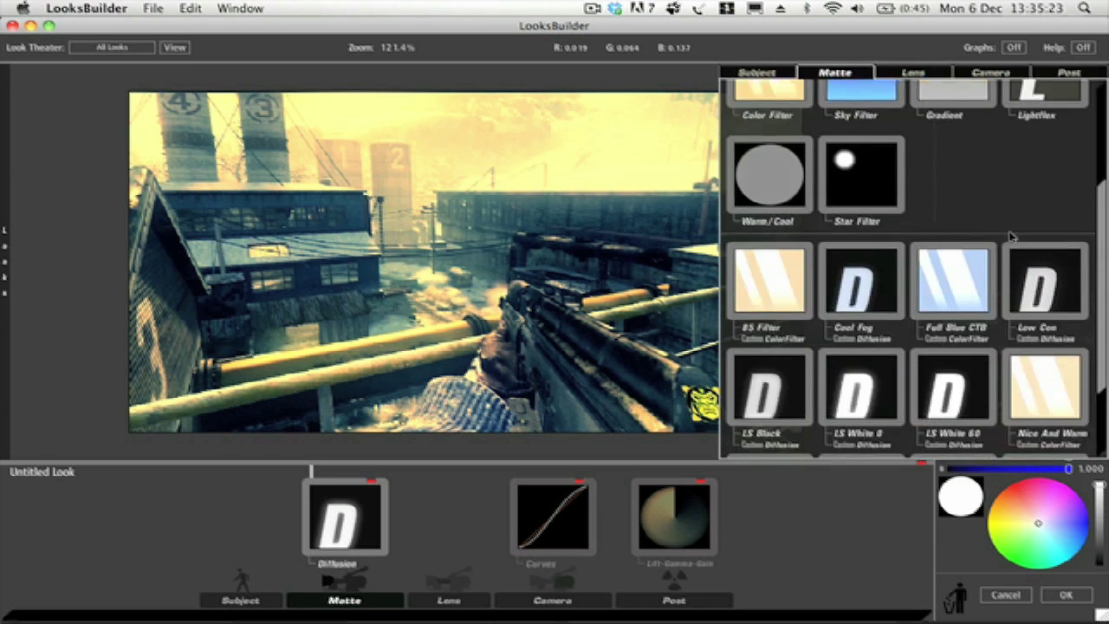
pyautogui.scroll(5, 1012, 237)
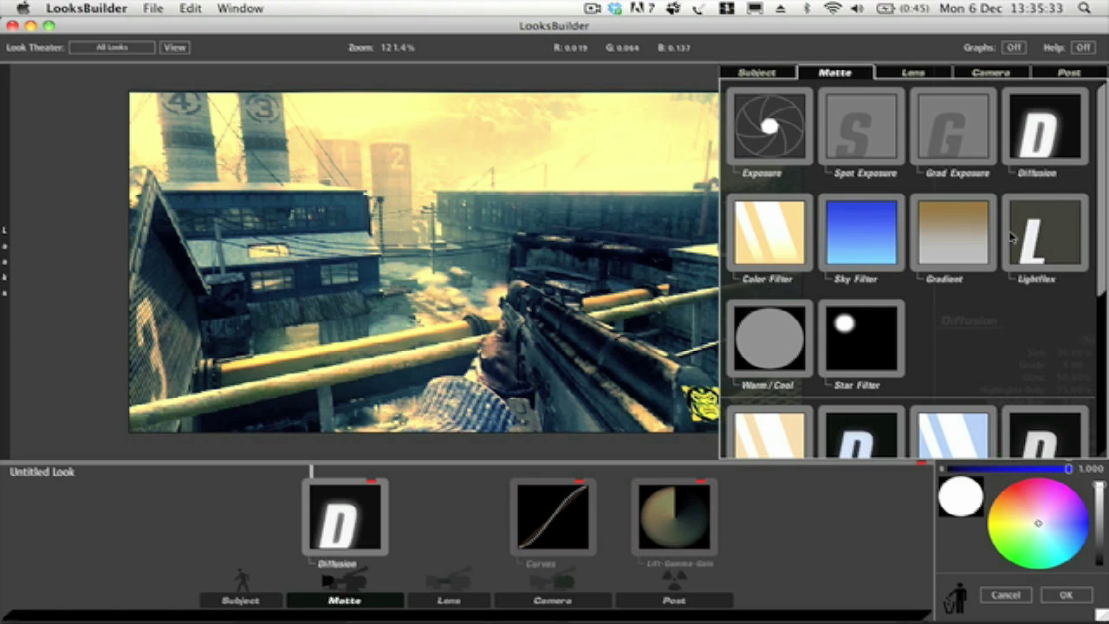
pyautogui.scroll(-5, 1012, 238)
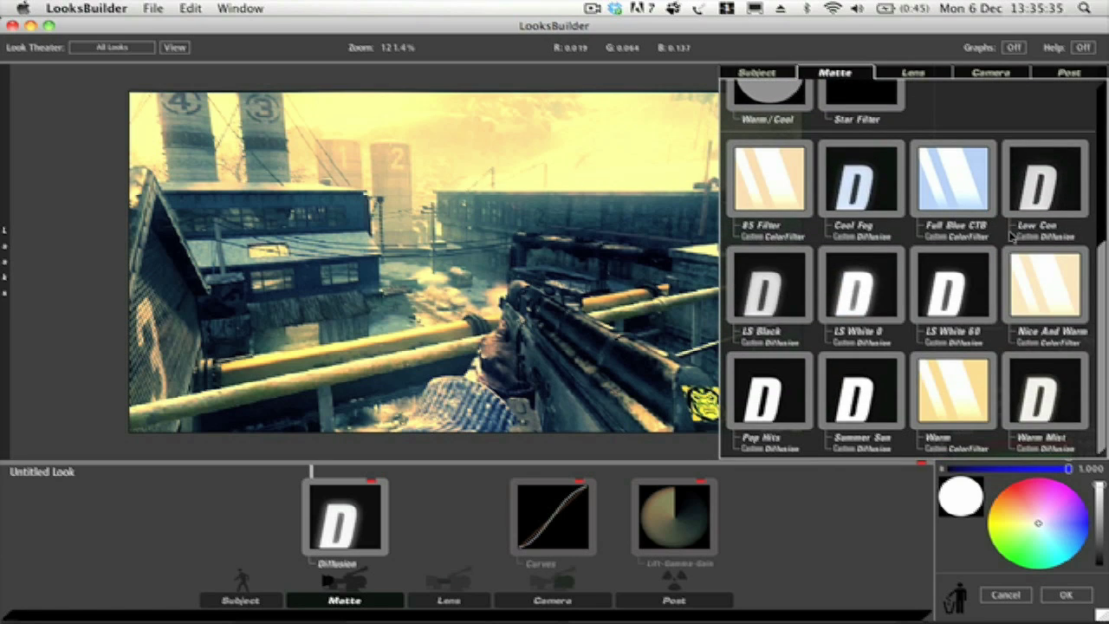
pyautogui.scroll(5, 1013, 239)
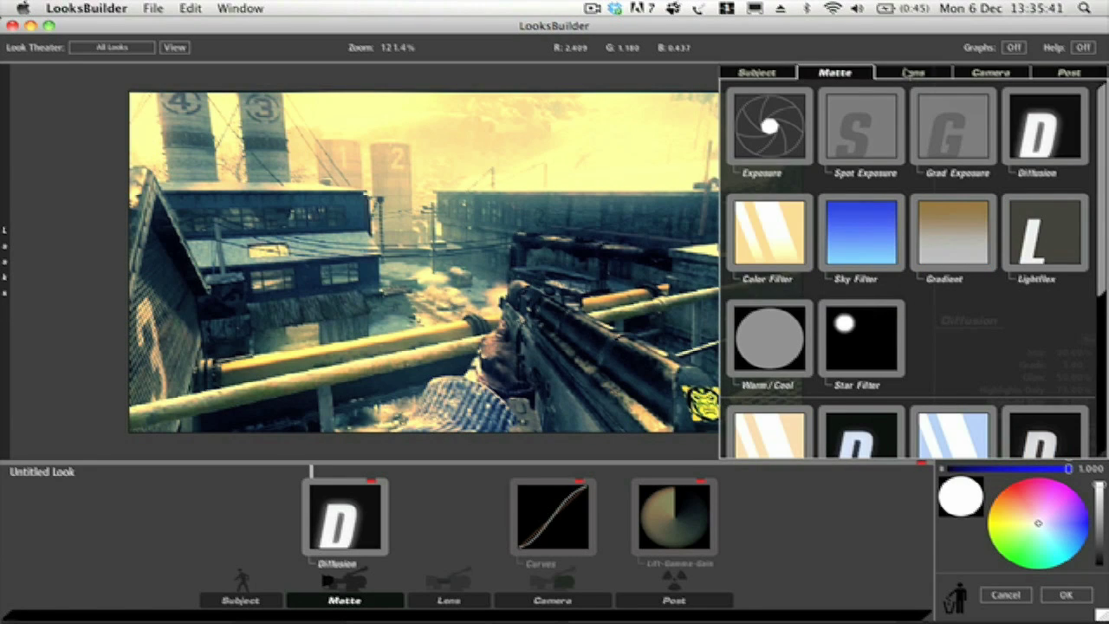
pyautogui.click(913, 74)
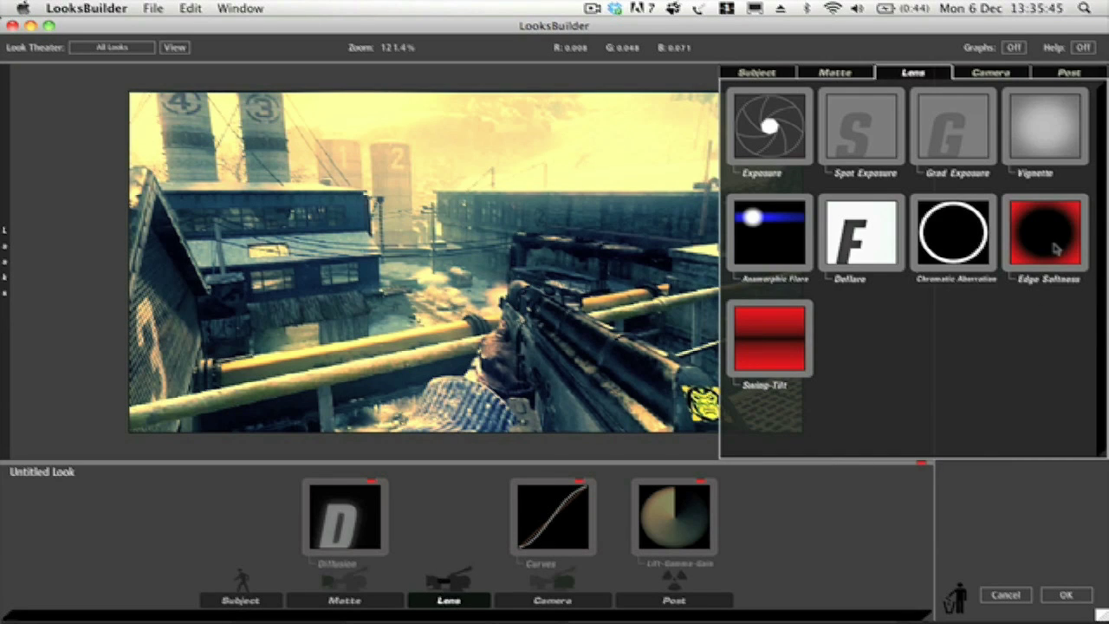
# Step: Insert an Edge Softness tool into the chain between Diffusion and Curves
pyautogui.moveTo(1057, 233); pyautogui.dragTo(449, 520)
pyautogui.scroll(-3, 774, 330)
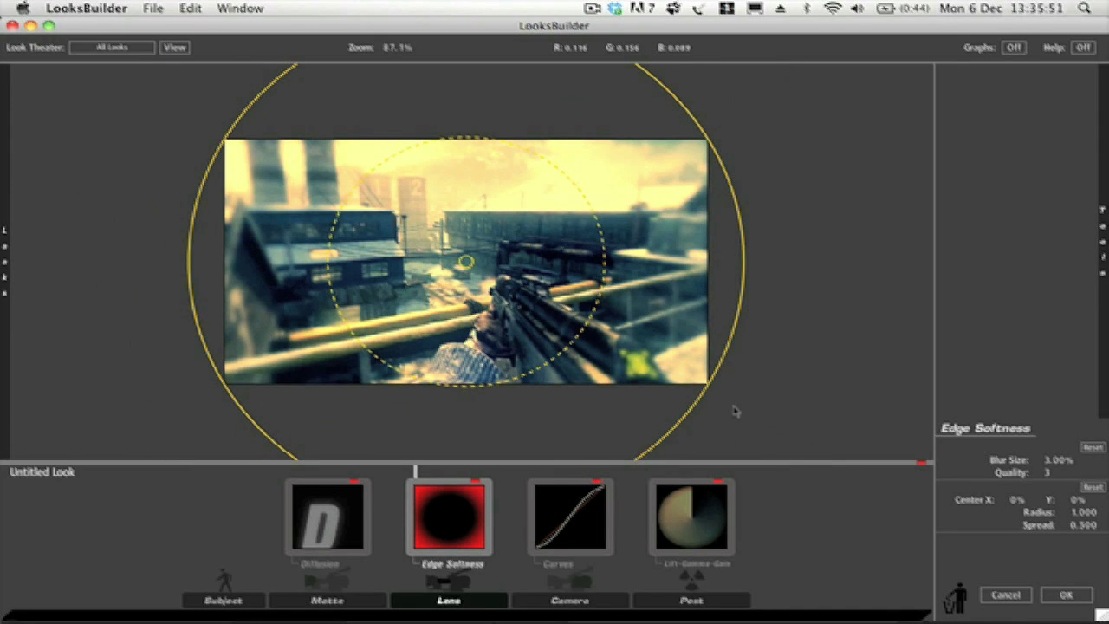
pyautogui.scroll(3, 731, 411)
pyautogui.scroll(-3, 729, 408)
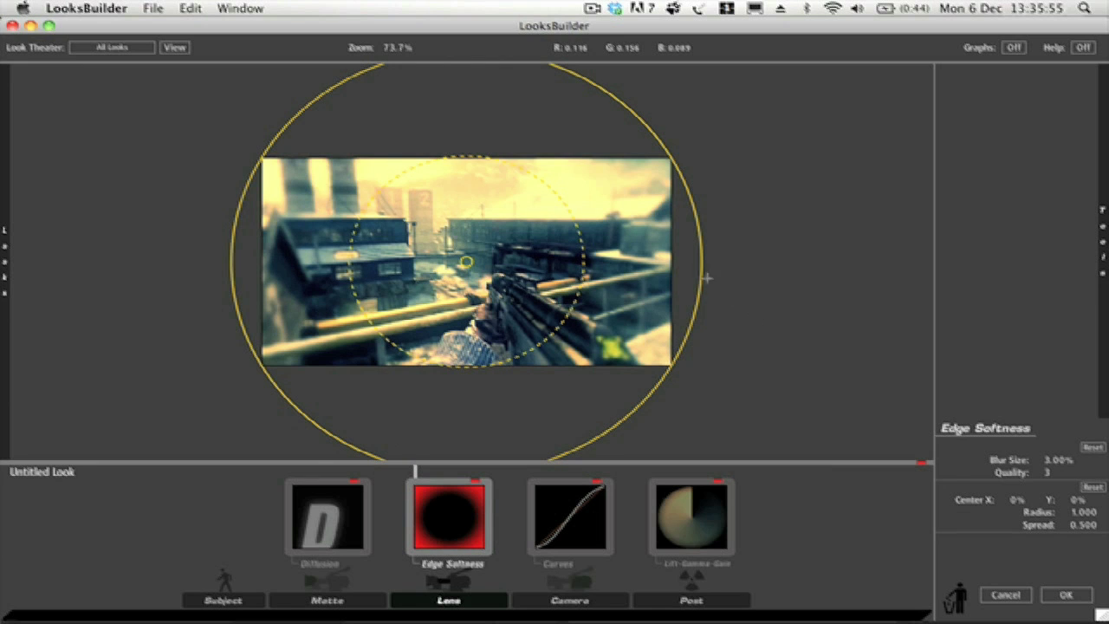
# Step: Widen the Edge Softness ellipse to radius 1.782, zooming in to check the edge blur
pyautogui.moveTo(707, 274); pyautogui.dragTo(859, 298)
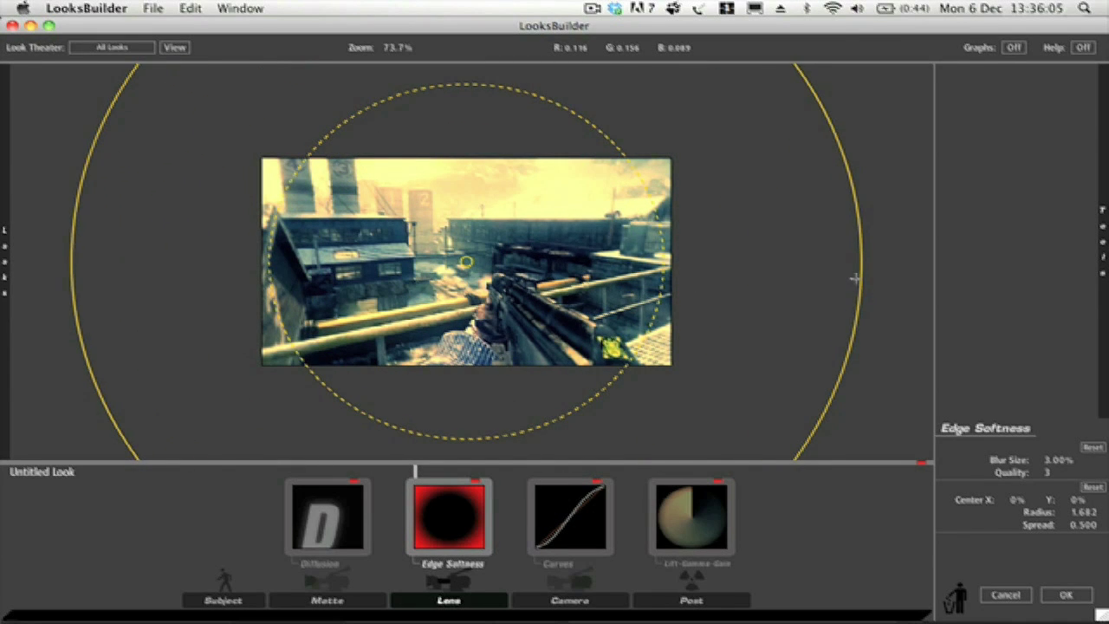
pyautogui.press('super+equal')
pyautogui.press('super+equal')
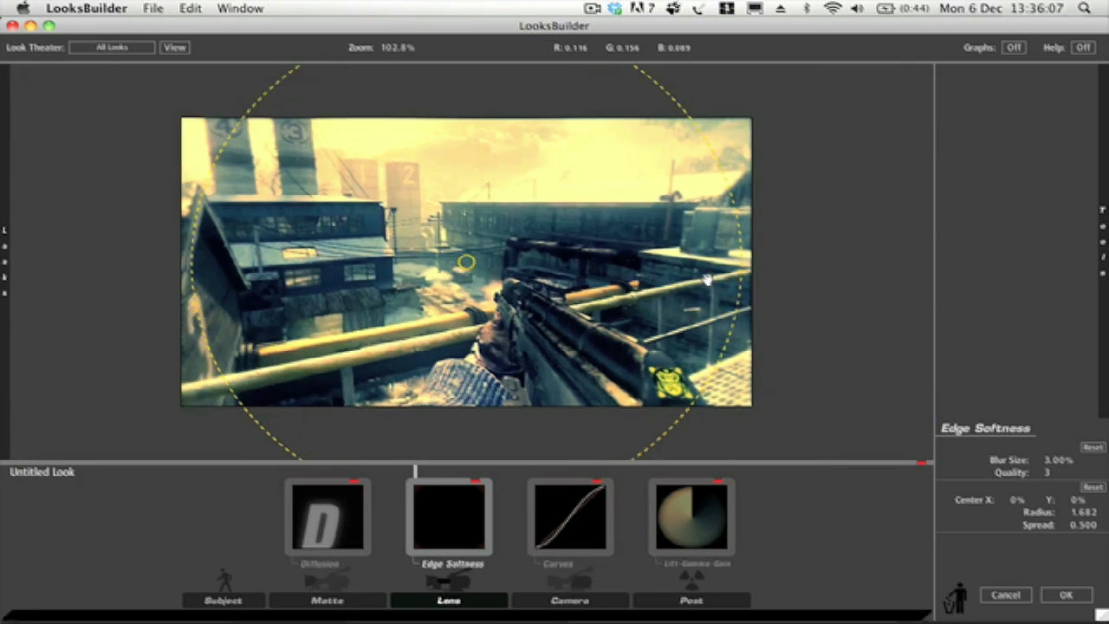
pyautogui.press('super+minus')
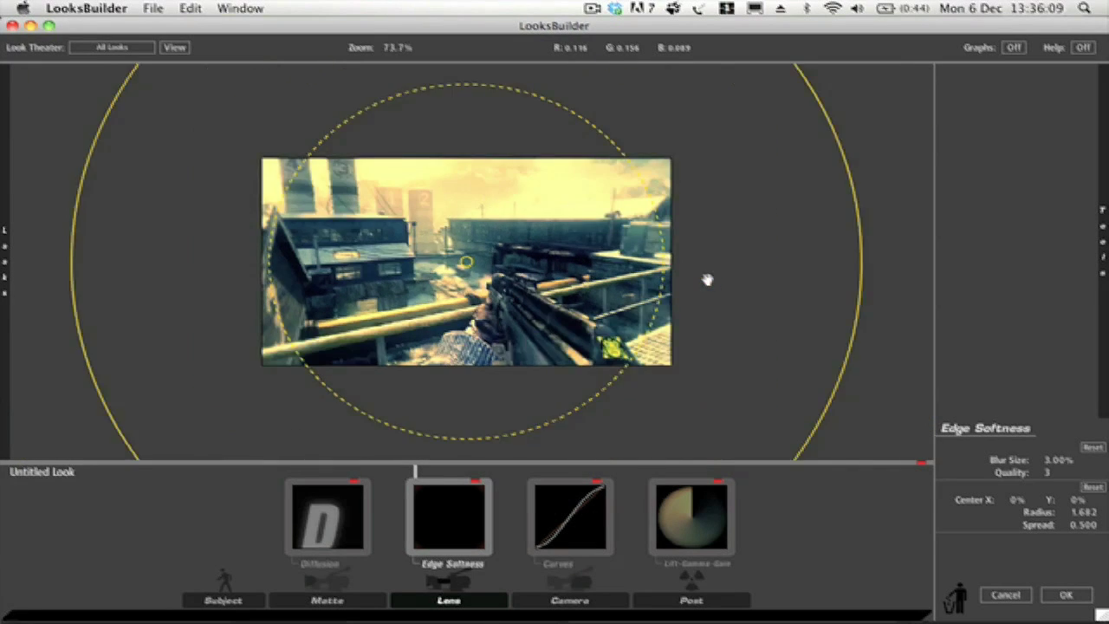
pyautogui.moveTo(802, 256); pyautogui.dragTo(822, 258)
pyautogui.press('super+equal')
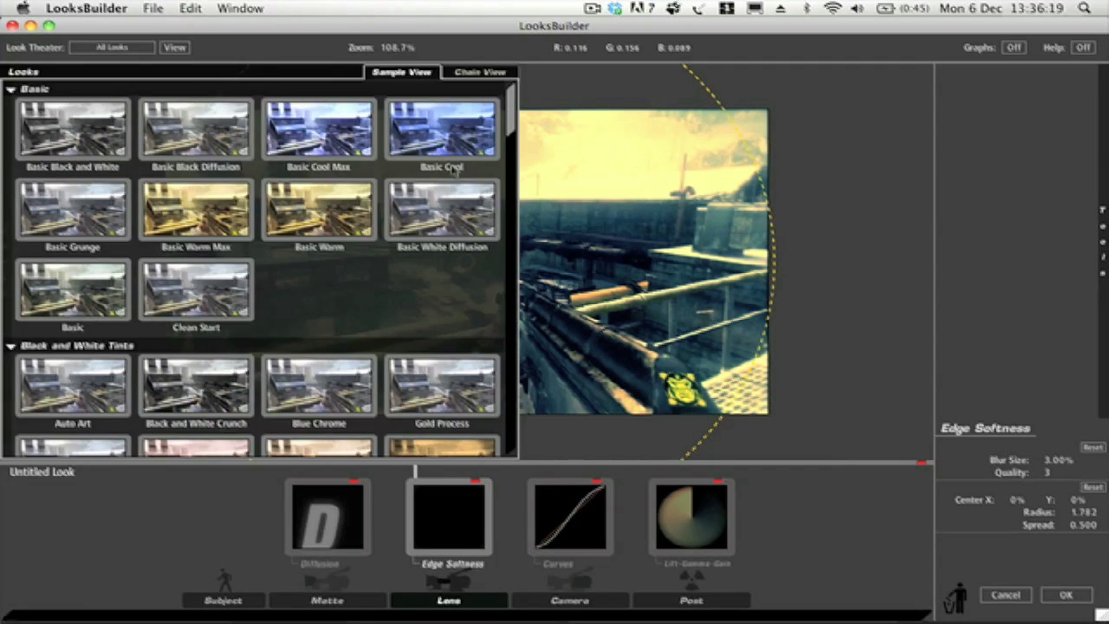
# Step: Add a Lens Vignette to the image and widen it to radius 1.200 at 75.0% strength
pyautogui.moveTo(1103, 252)
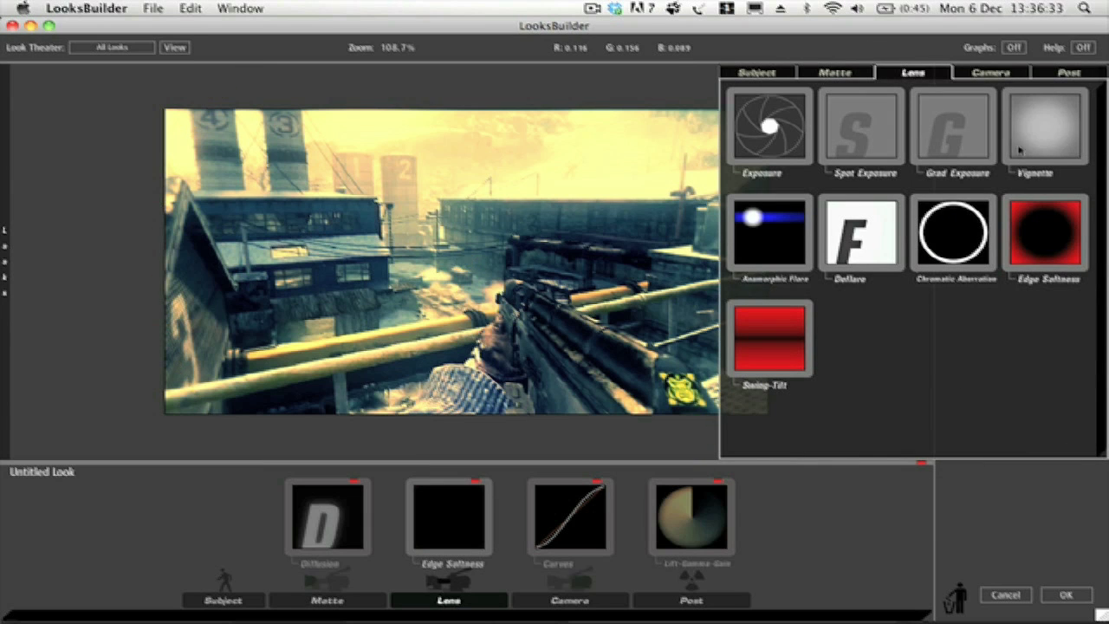
pyautogui.moveTo(1064, 136); pyautogui.dragTo(408, 369)
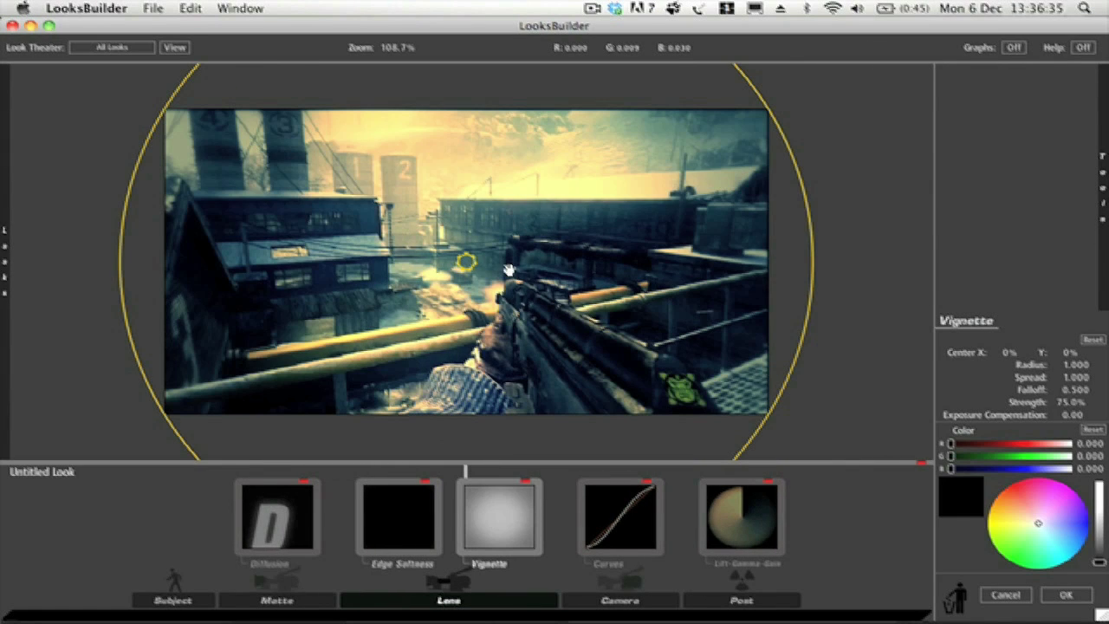
pyautogui.scroll(-3, 357, 272)
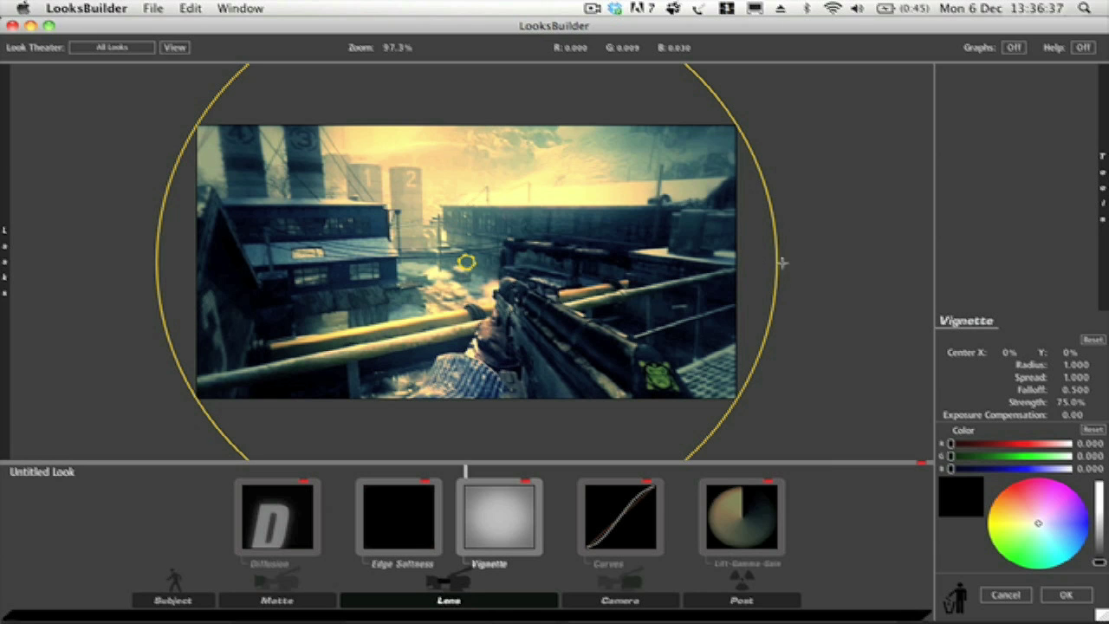
pyautogui.moveTo(777, 265); pyautogui.dragTo(839, 277)
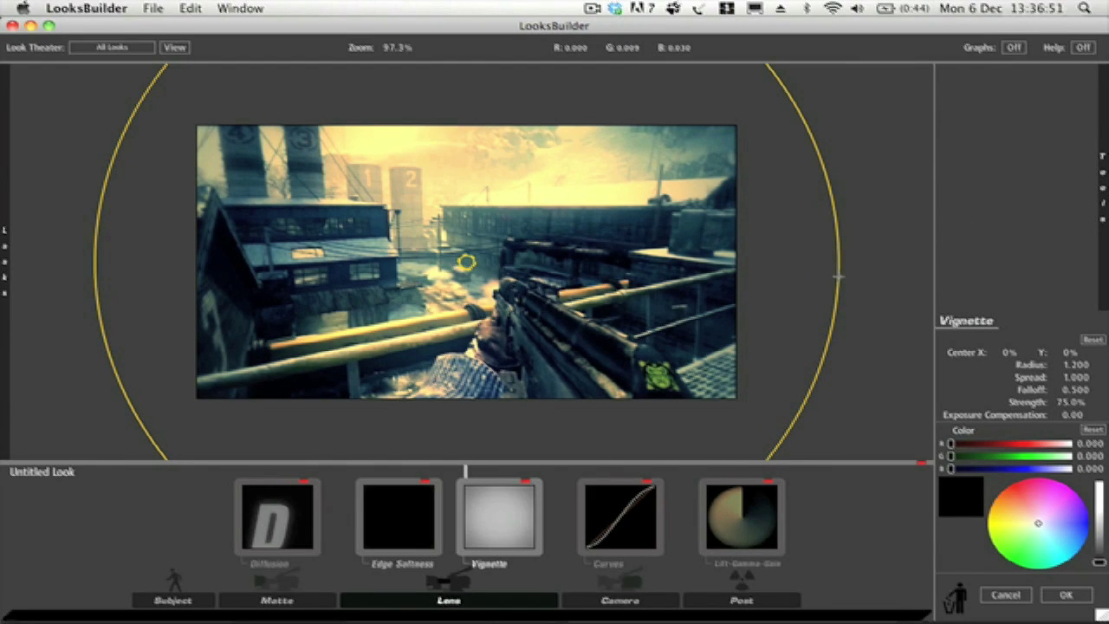
pyautogui.scroll(3, 443, 276)
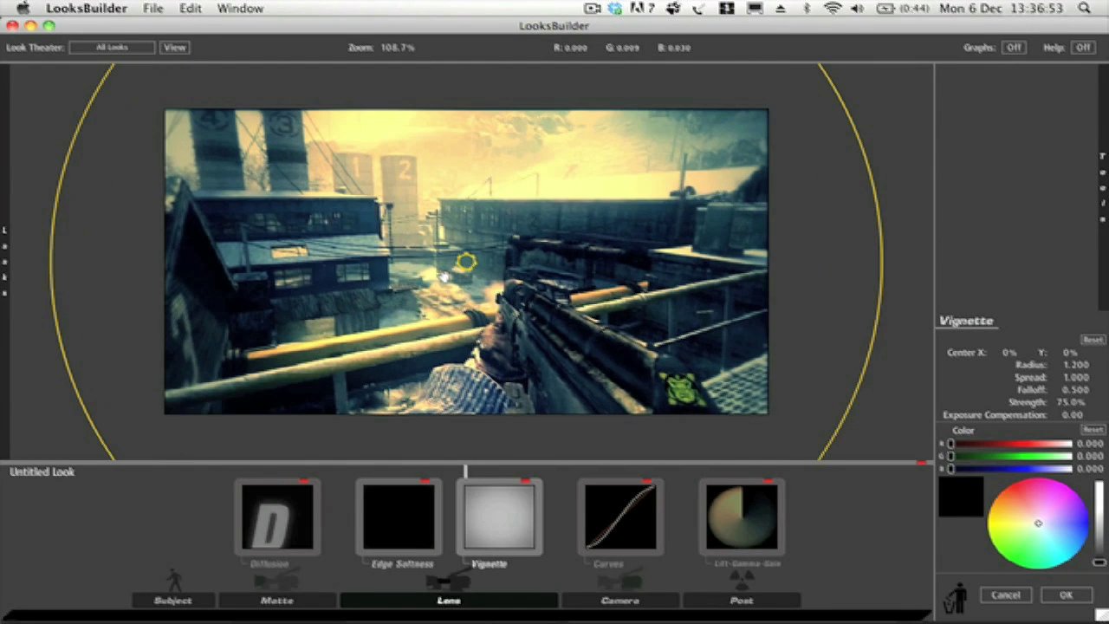
pyautogui.press('super+h')
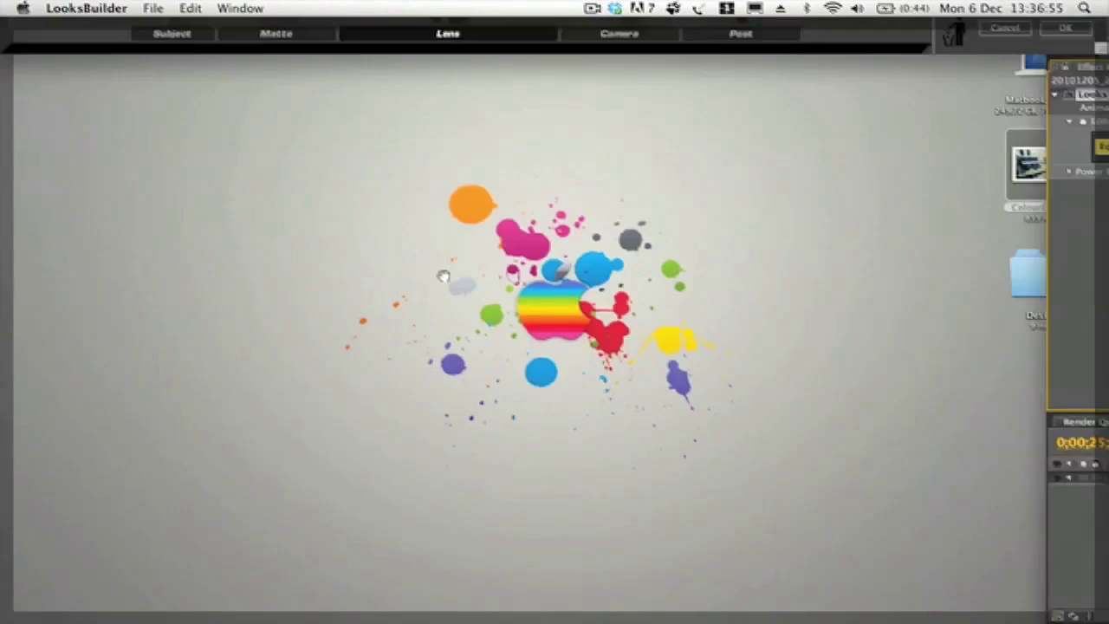
pyautogui.click(1051, 179)
pyautogui.press('space')
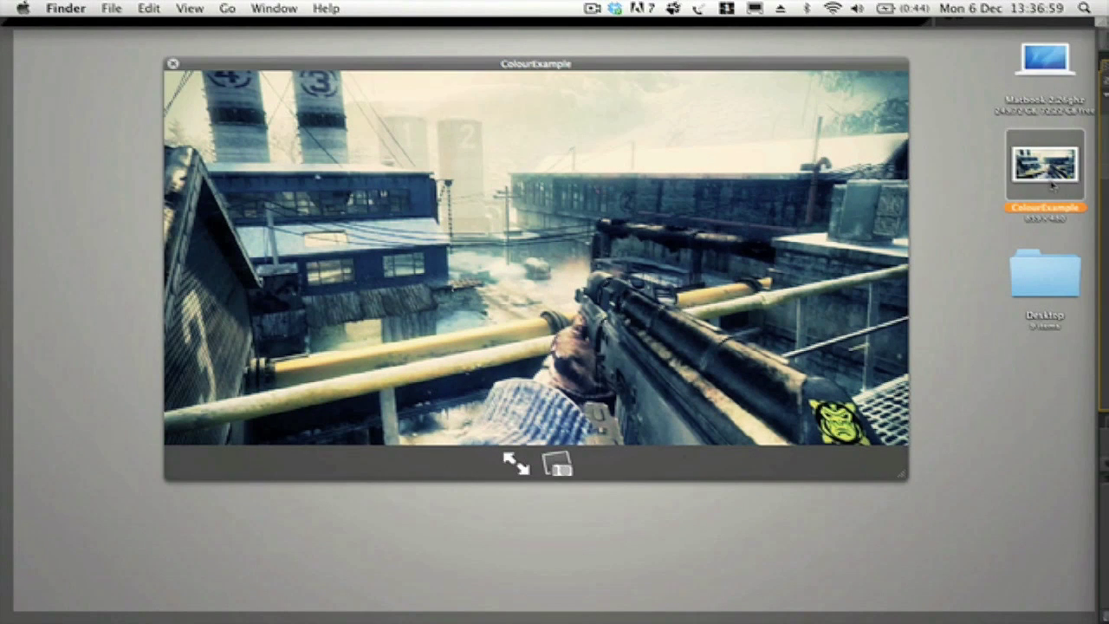
pyautogui.press('space')
pyautogui.press('super+Tab')
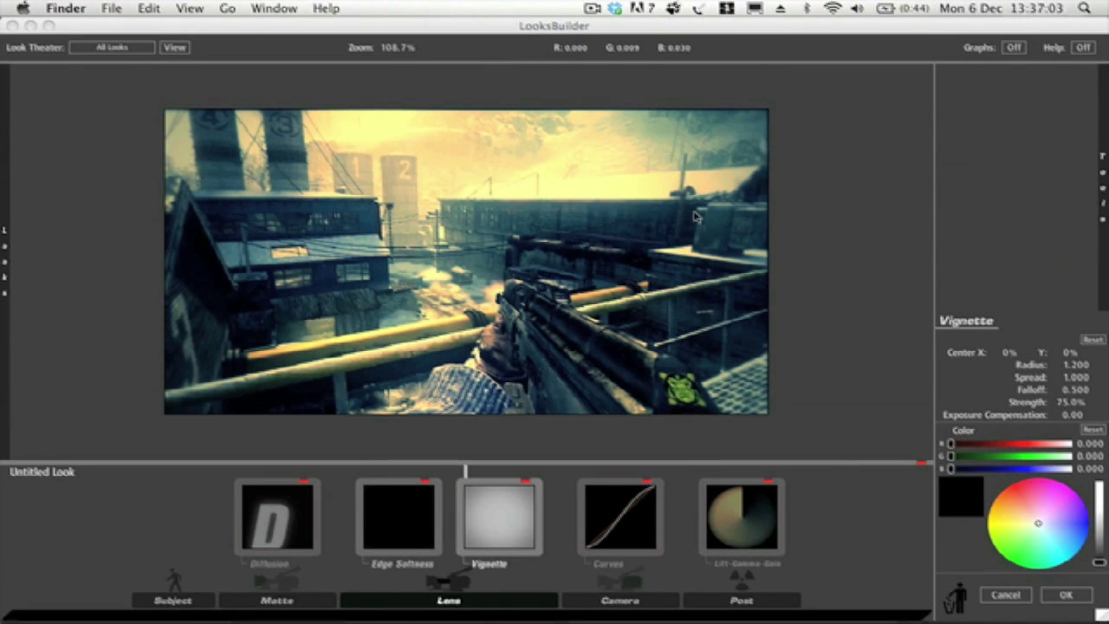
pyautogui.click(902, 297)
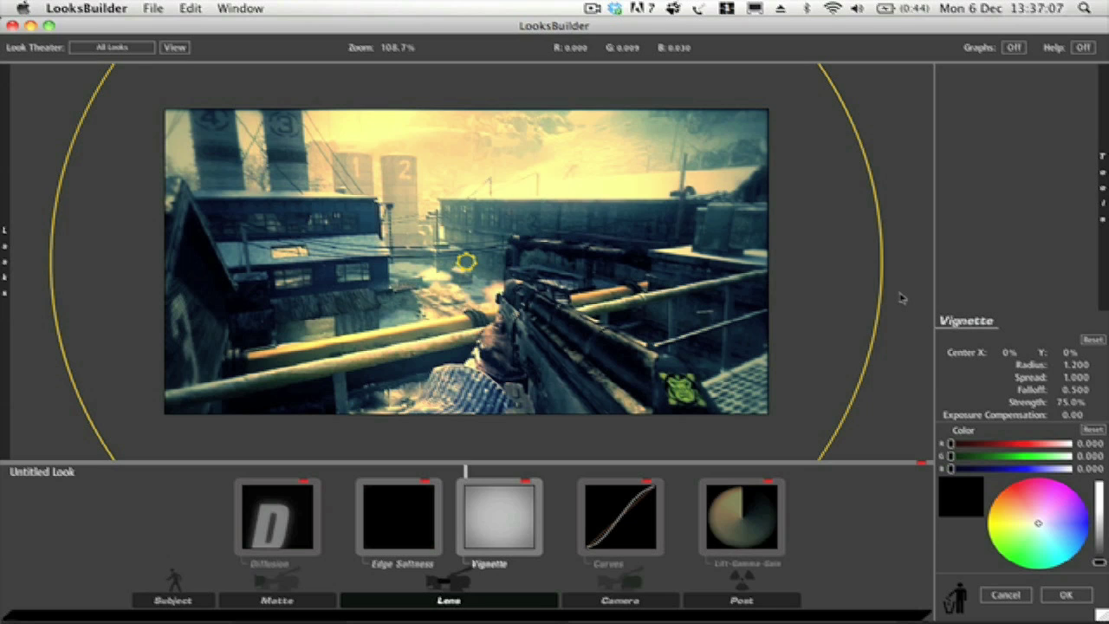